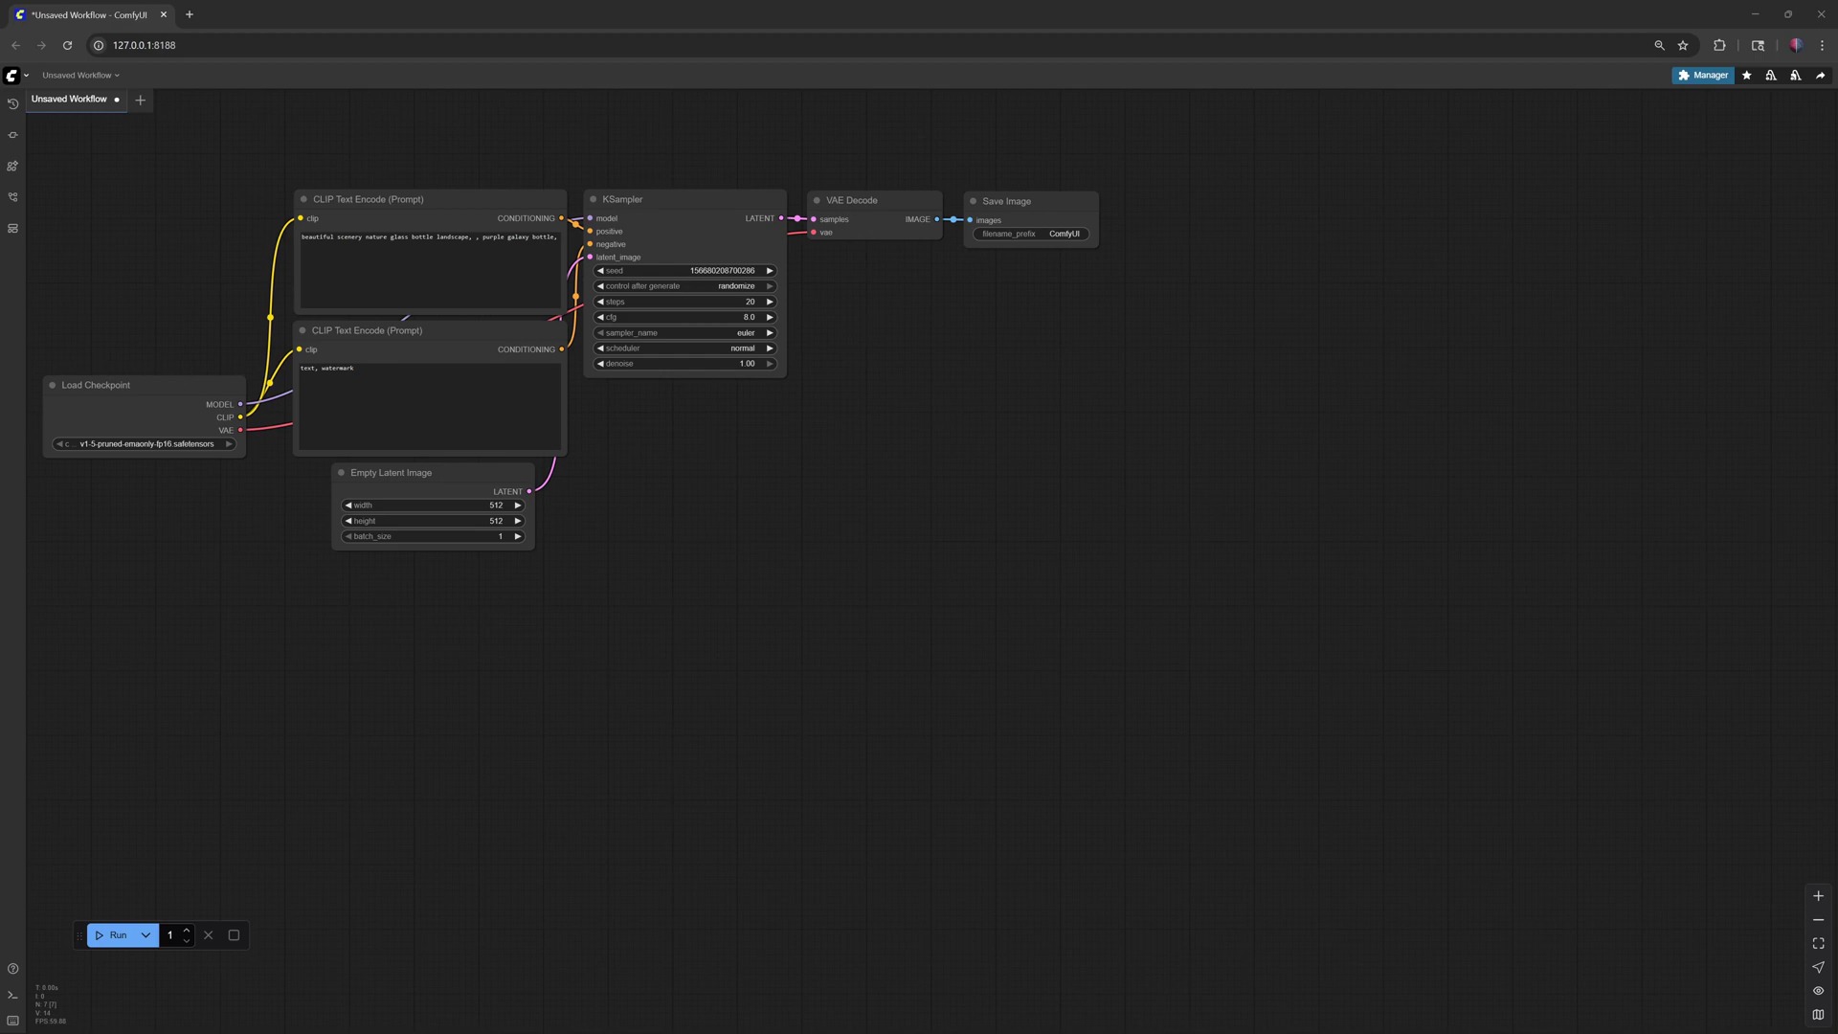
Step: Load the InfiniteTalk video-to-video workflow file into a new ComfyUI tab
drag(0, 251, 1422, 789)
scroll(984, 550, down, 6)
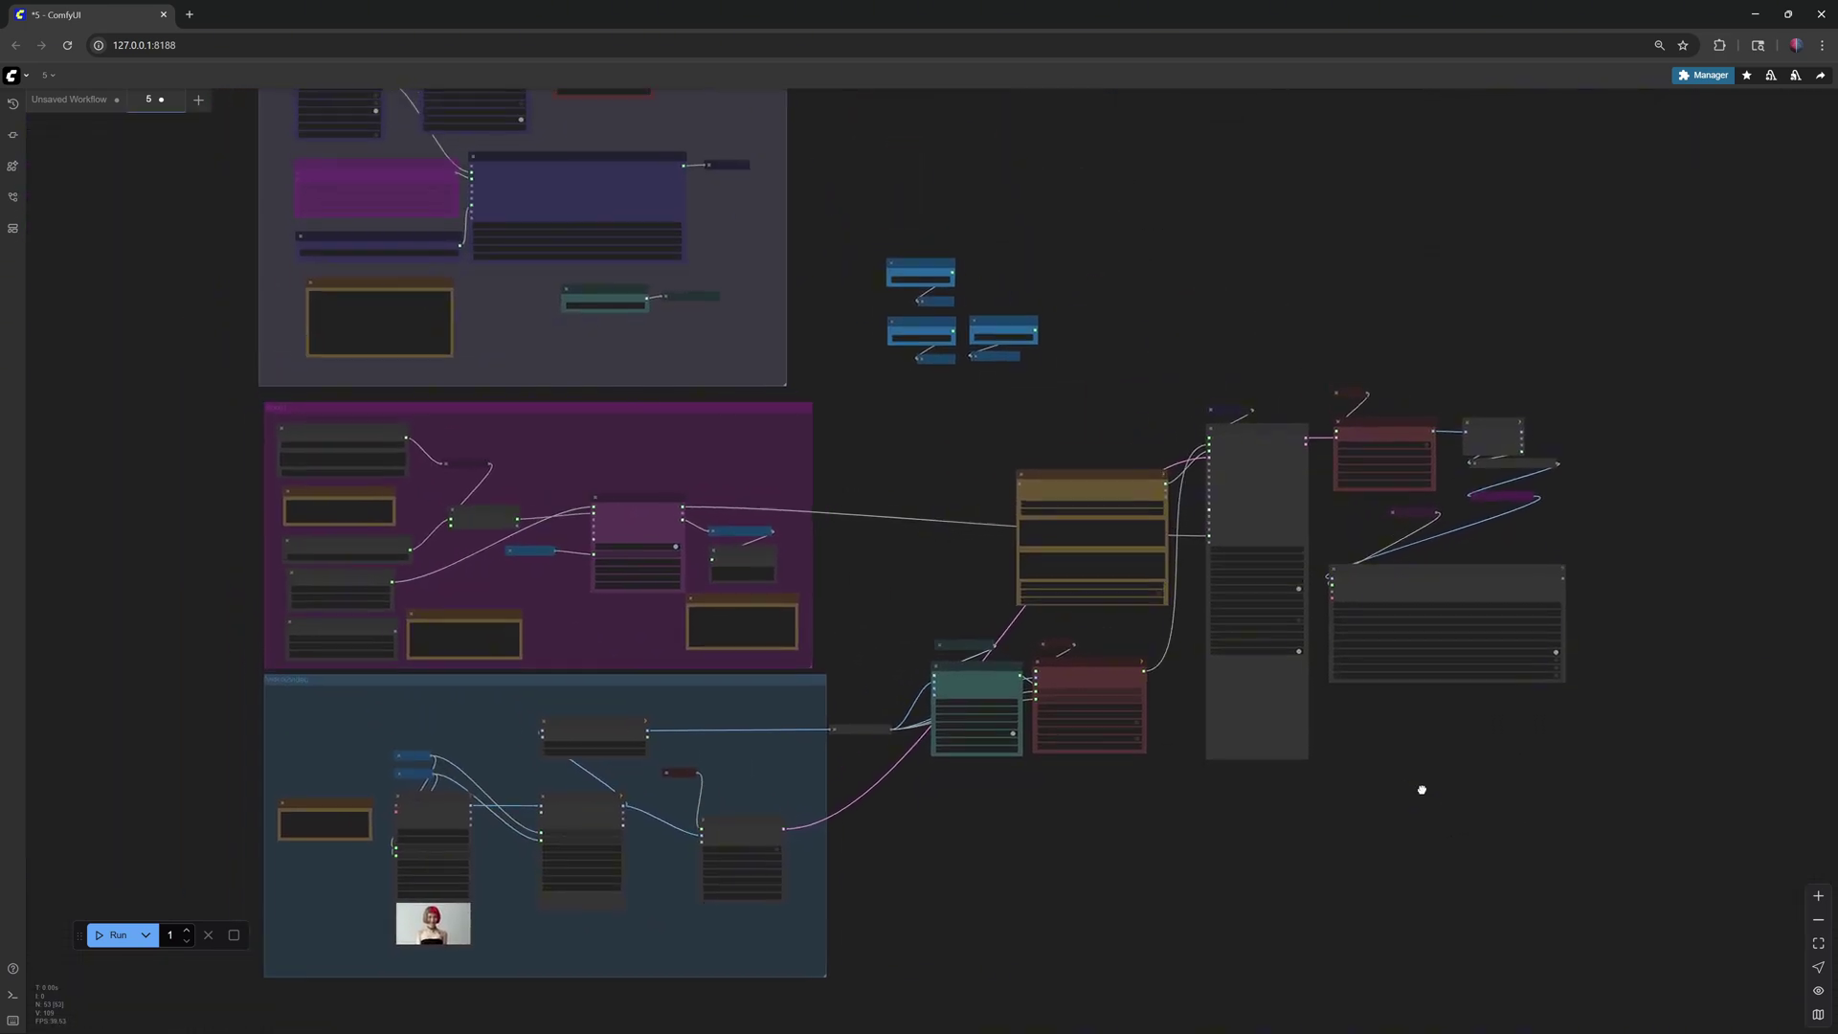
scroll(1321, 861, down, 3)
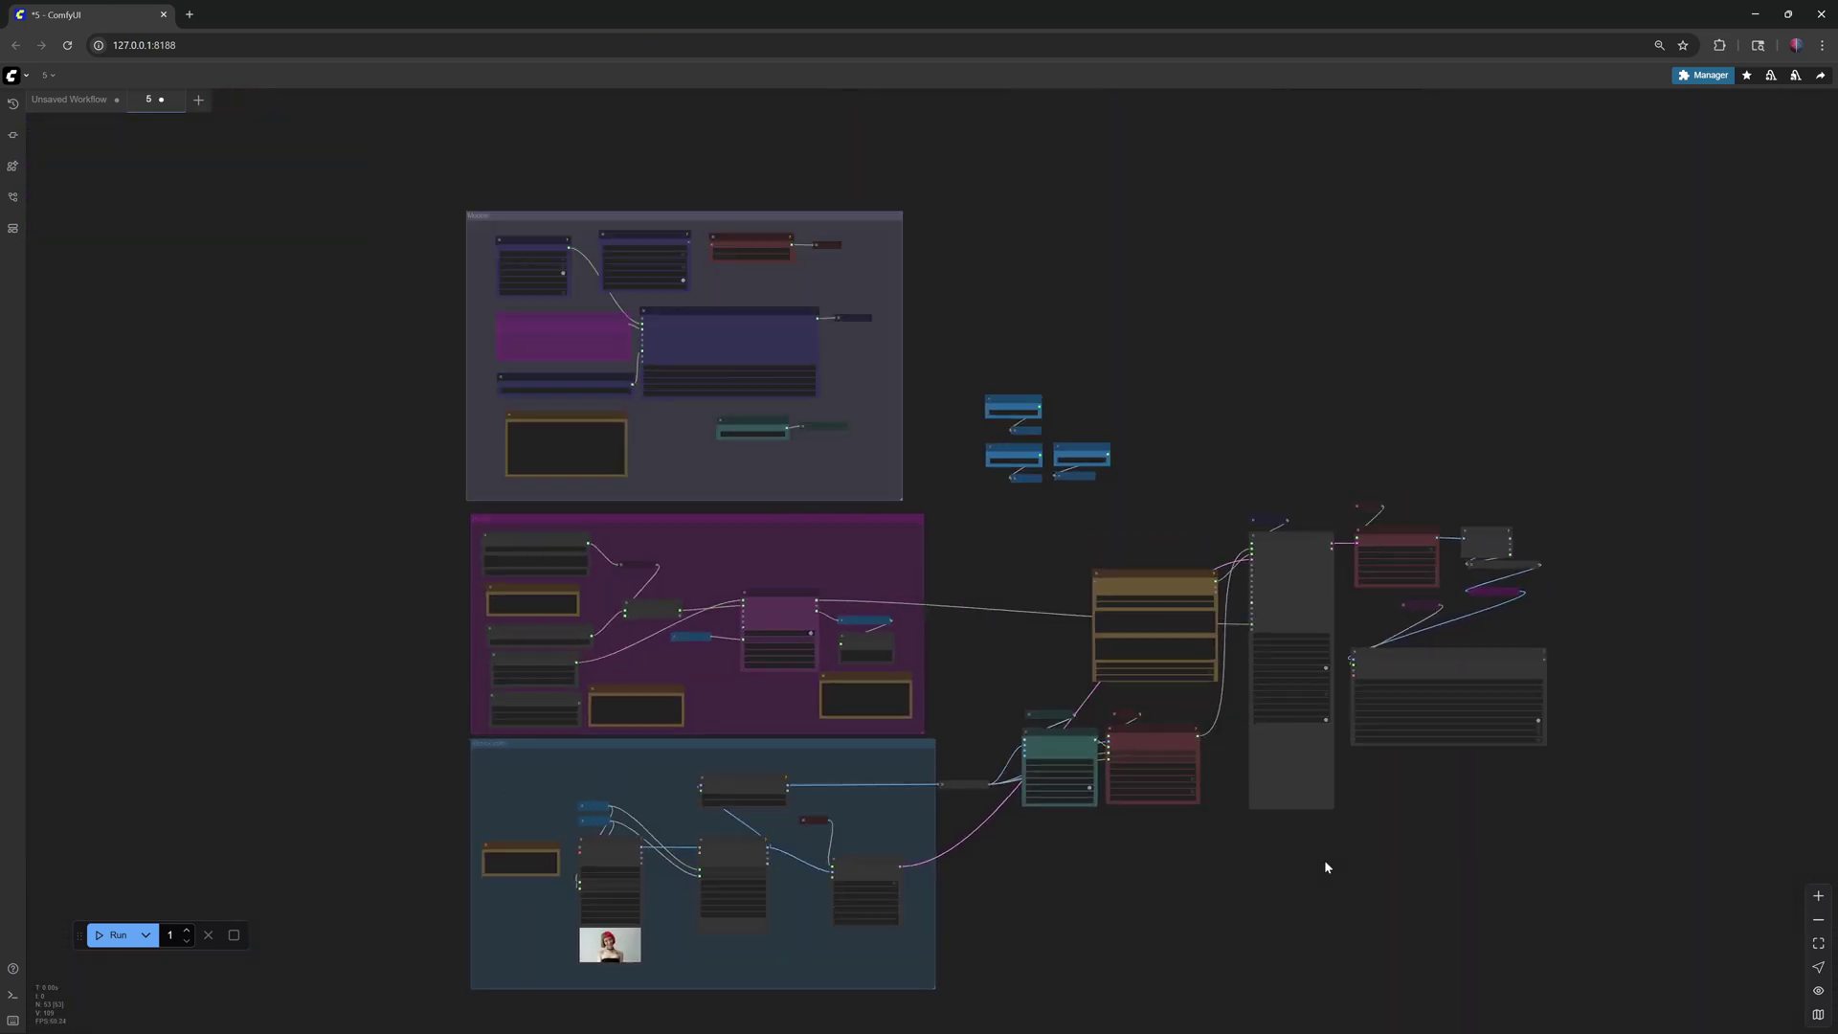
Step: Bring the Models group into view to check the WanVideo Model Loader: Wan14Bi2vFusioniX, fp16_fast, sdpa
scroll(976, 558, up, 10)
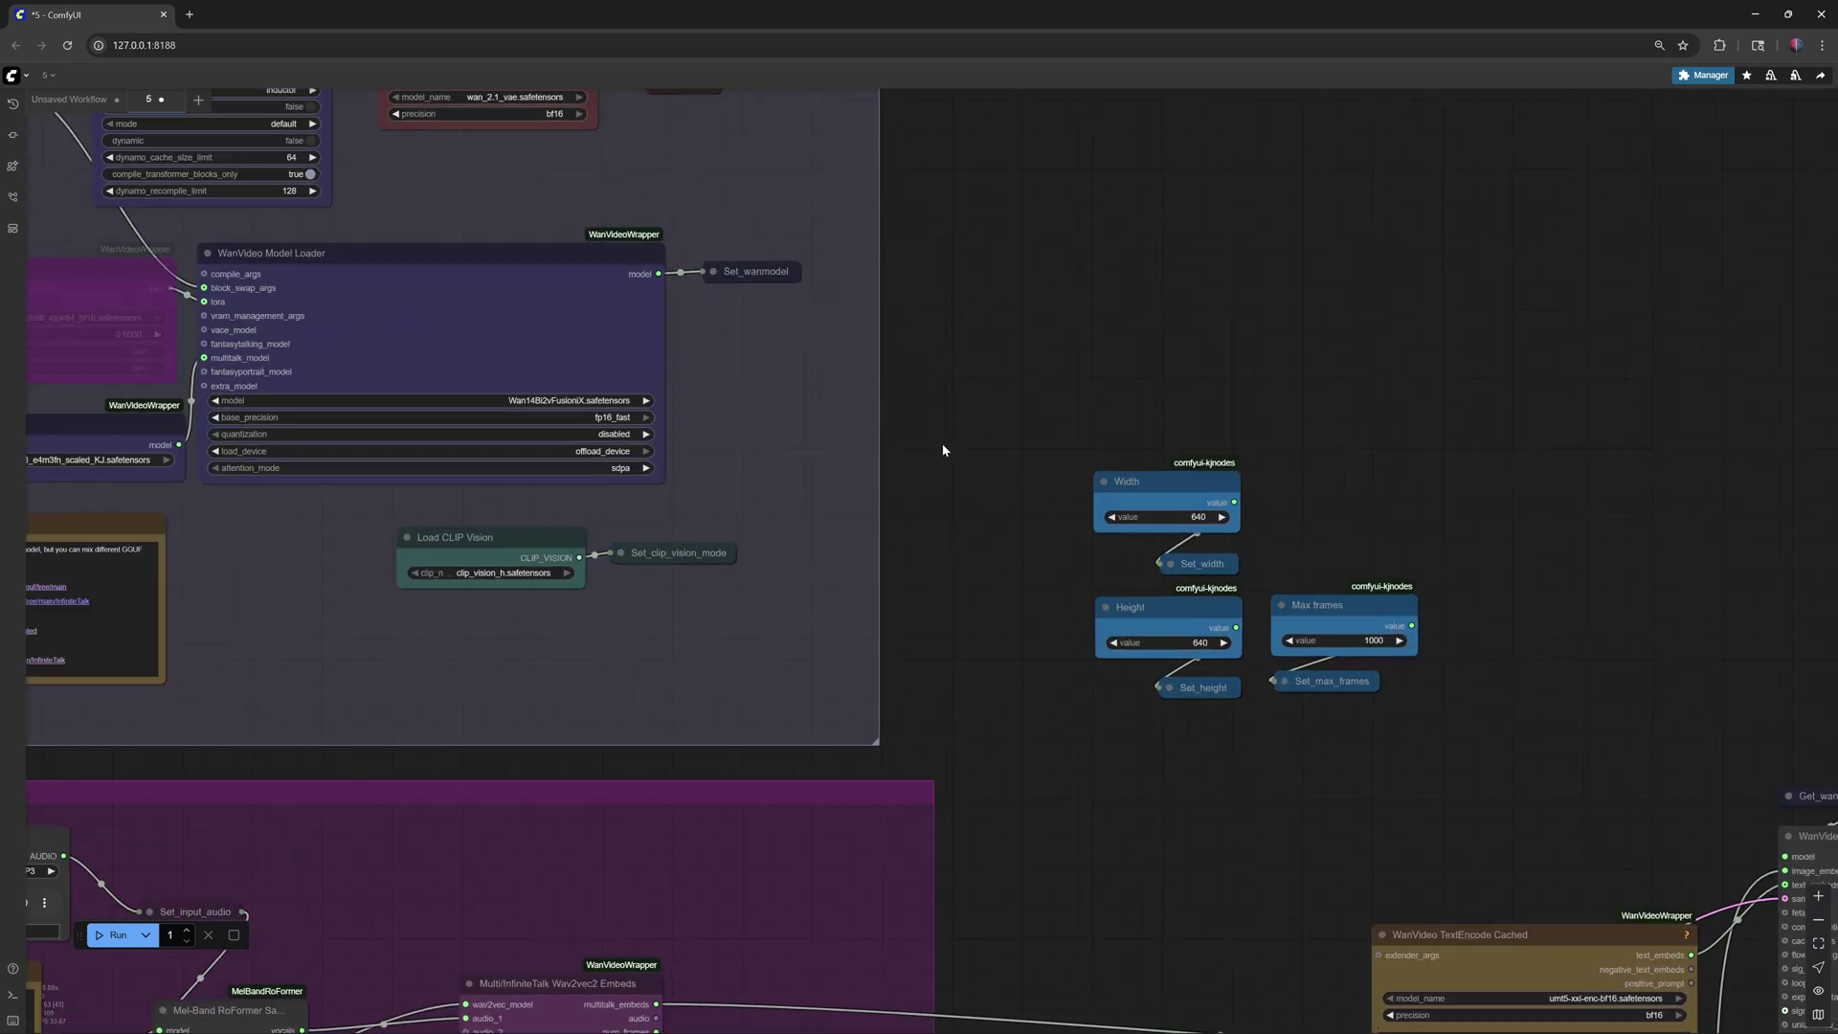
scroll(943, 450, up, 1)
drag(943, 450, 1268, 488)
drag(1111, 509, 1133, 603)
scroll(810, 548, up, 6)
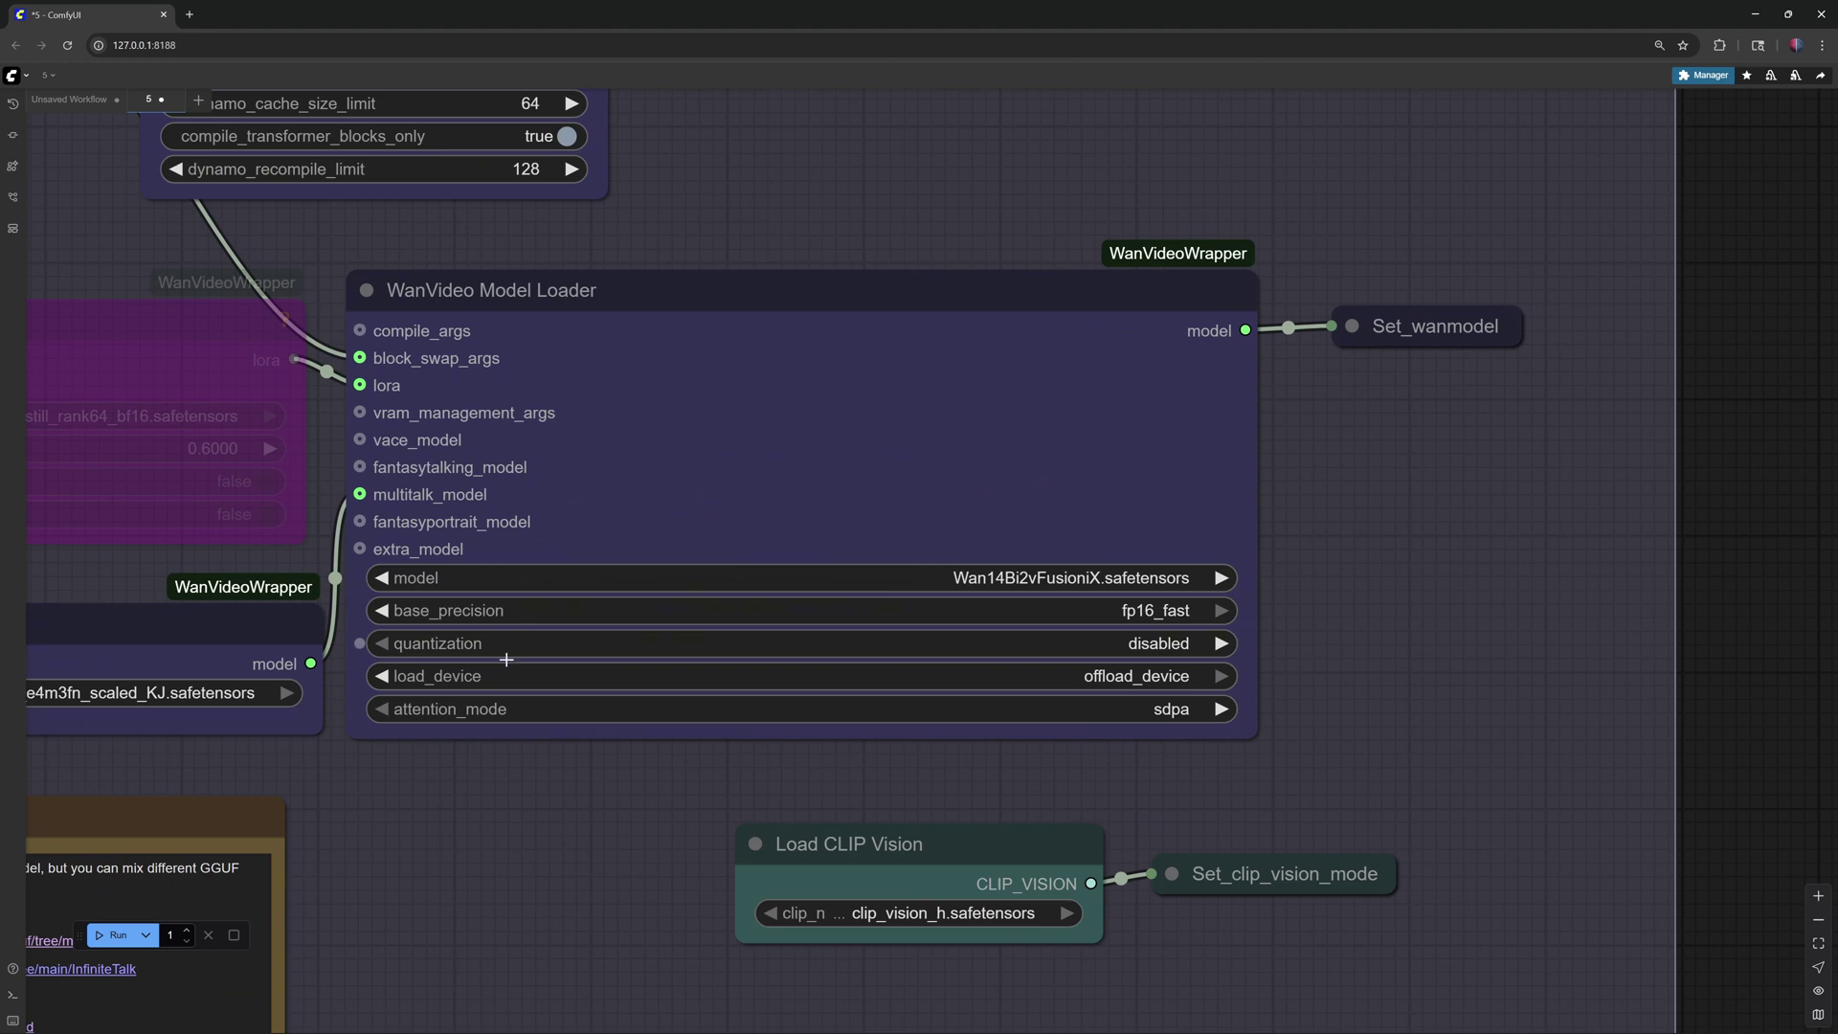
scroll(500, 758, down, 5)
drag(494, 798, 809, 673)
scroll(525, 655, up, 7)
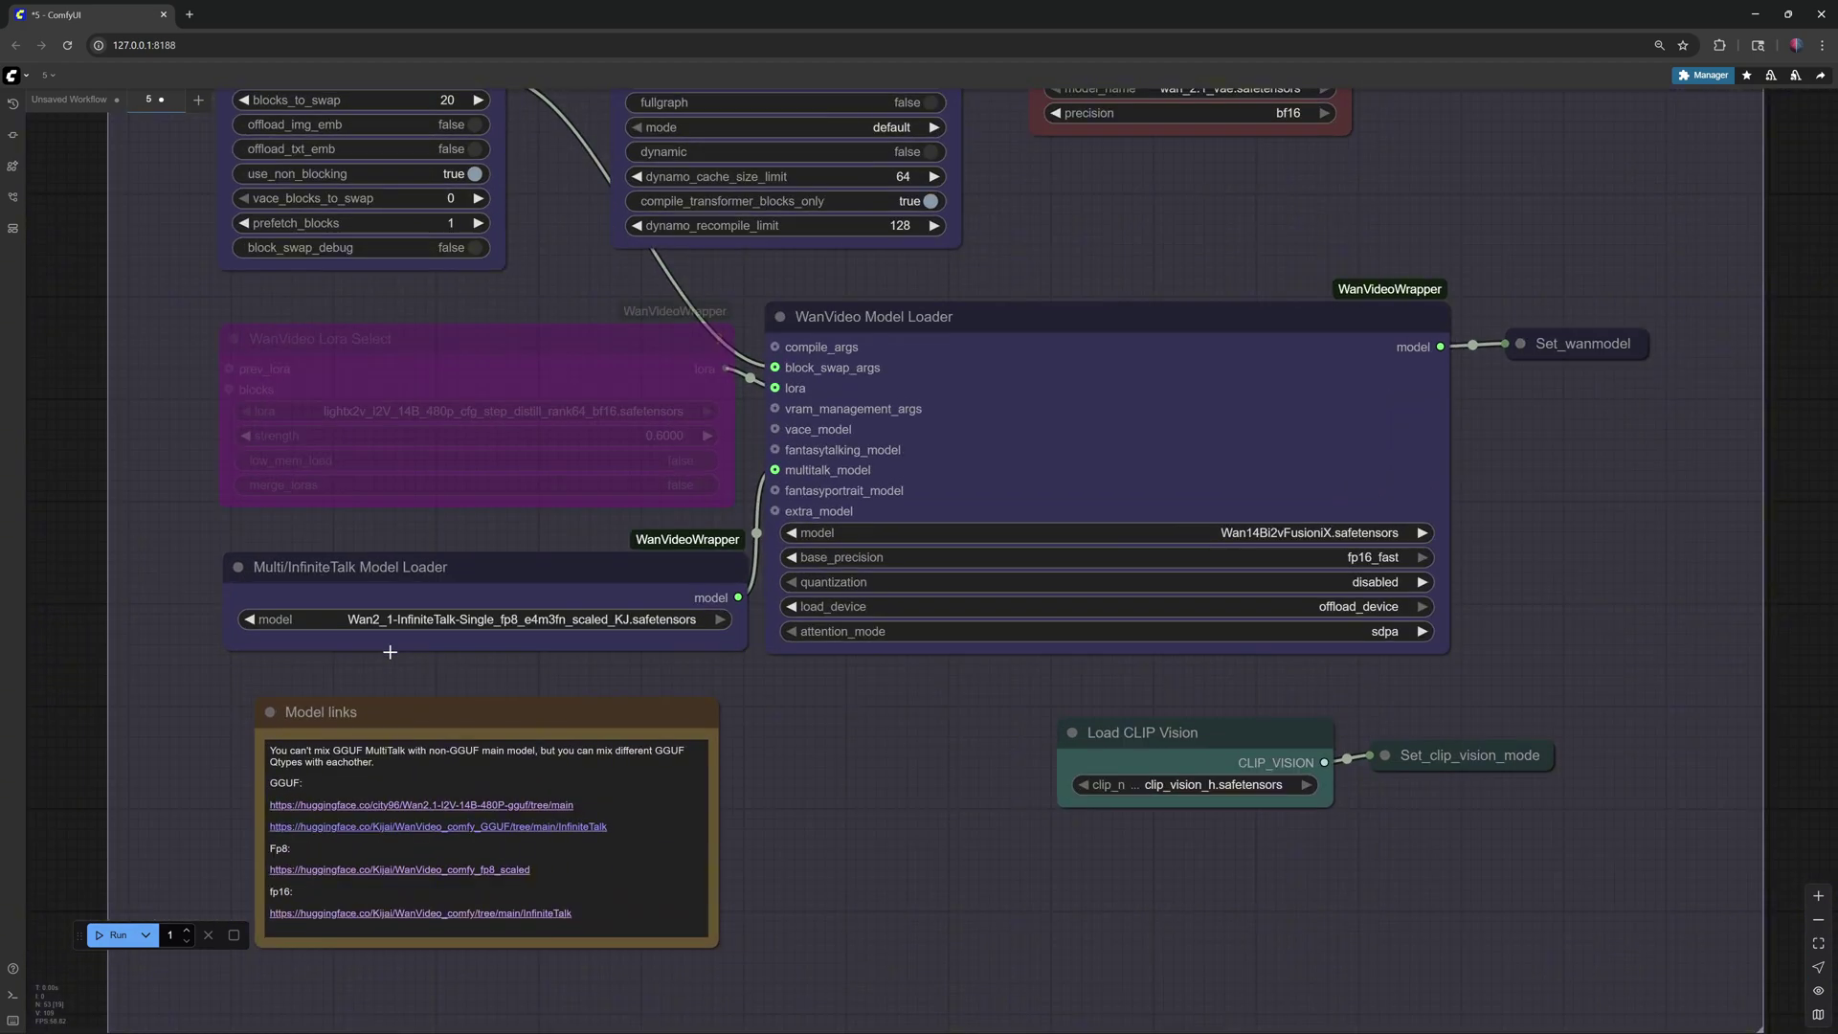
scroll(520, 655, down, 1)
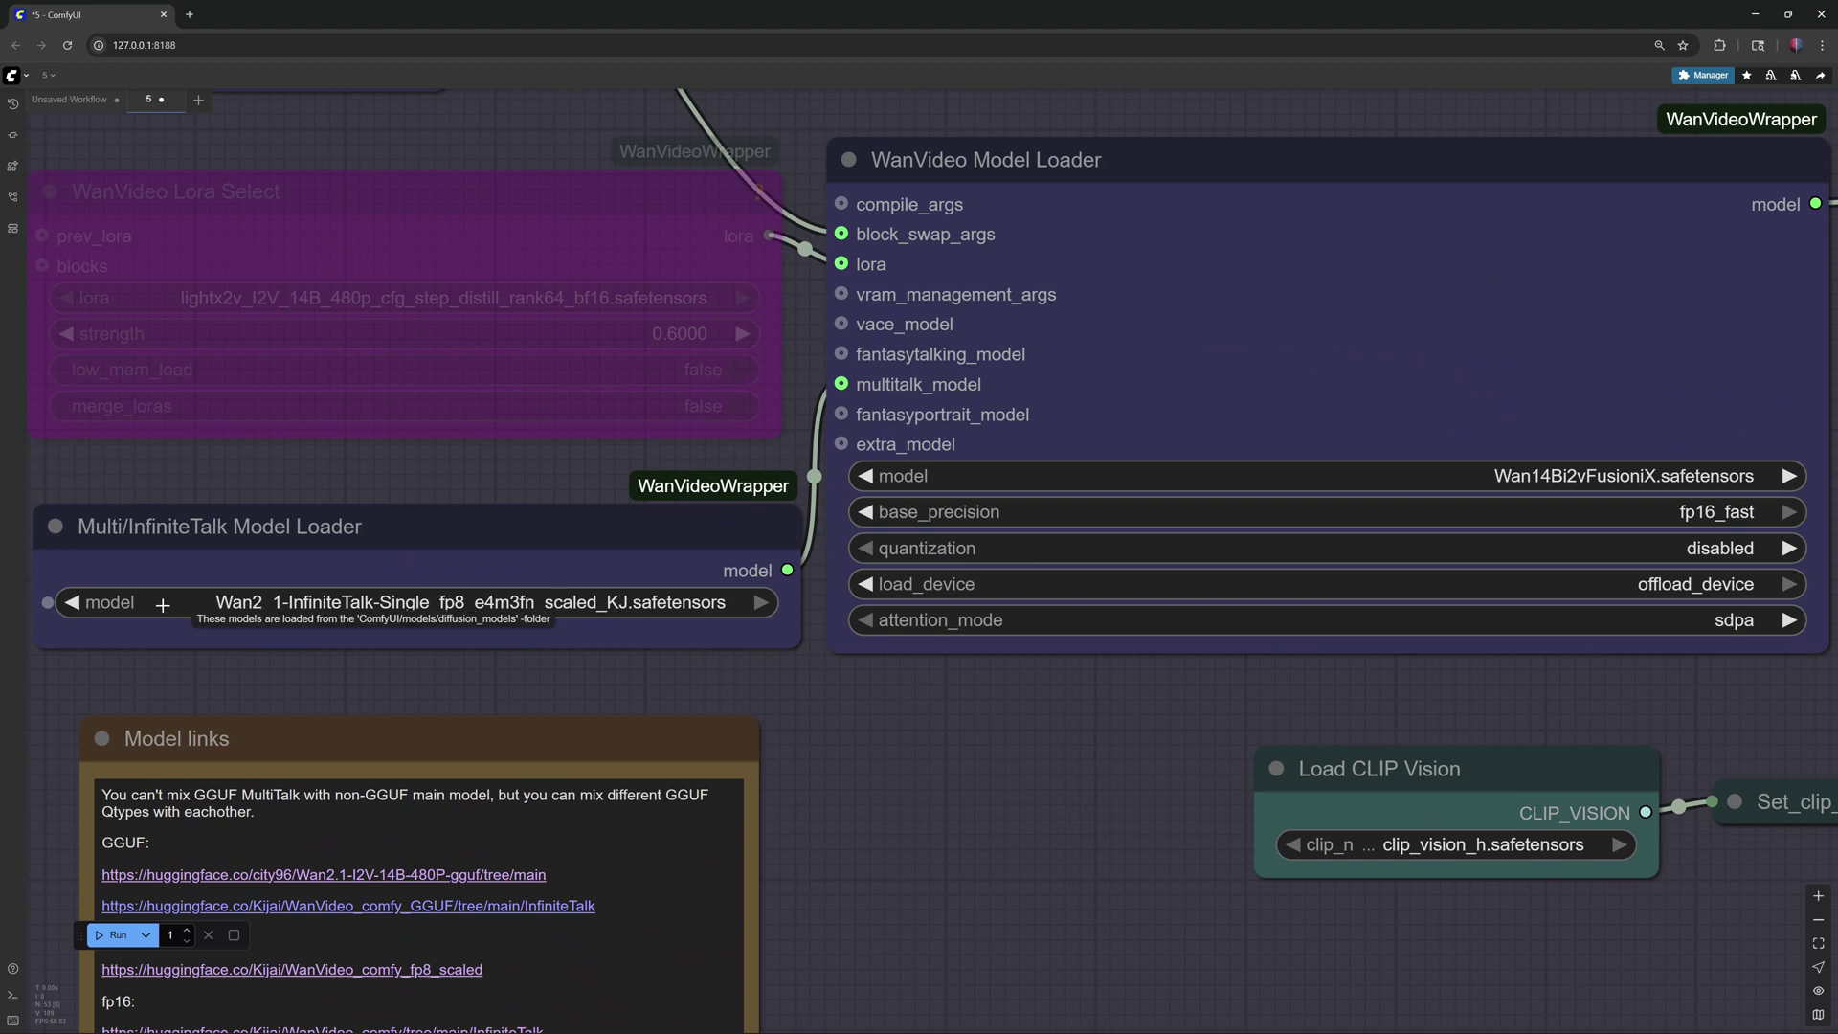
scroll(910, 731, down, 5)
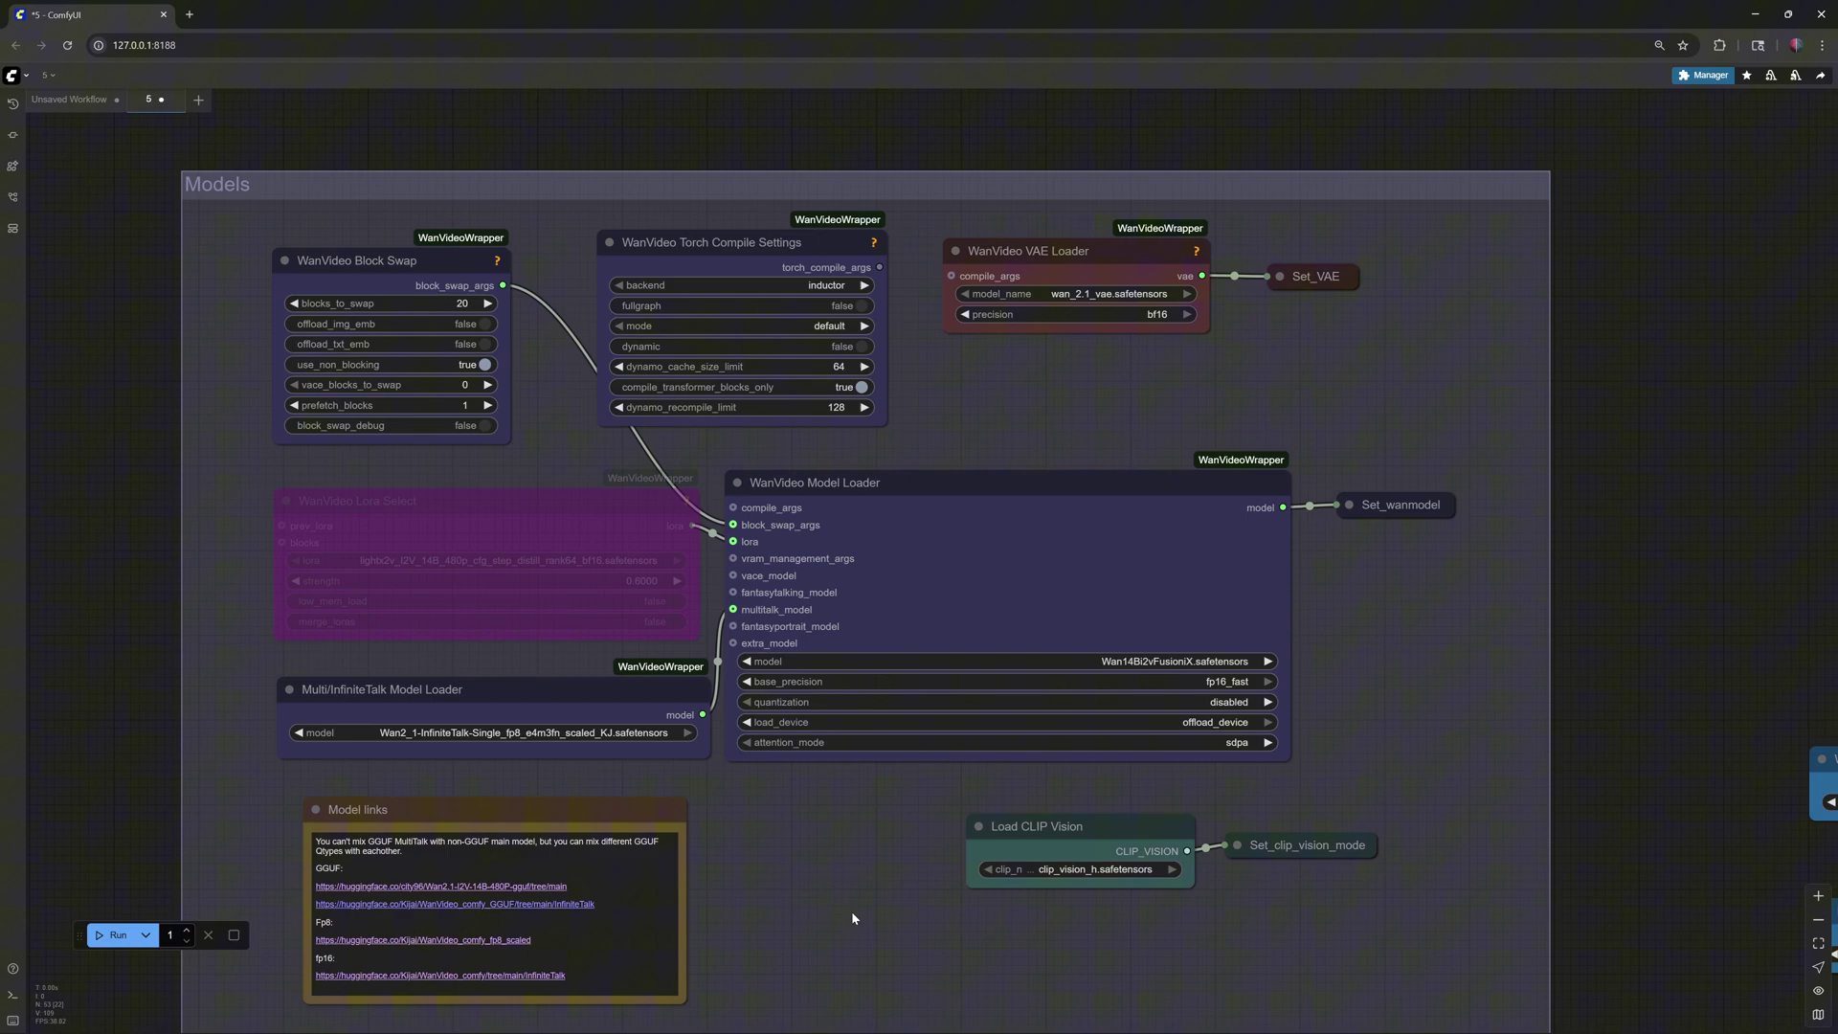
drag(976, 474, 946, 640)
scroll(929, 627, up, 5)
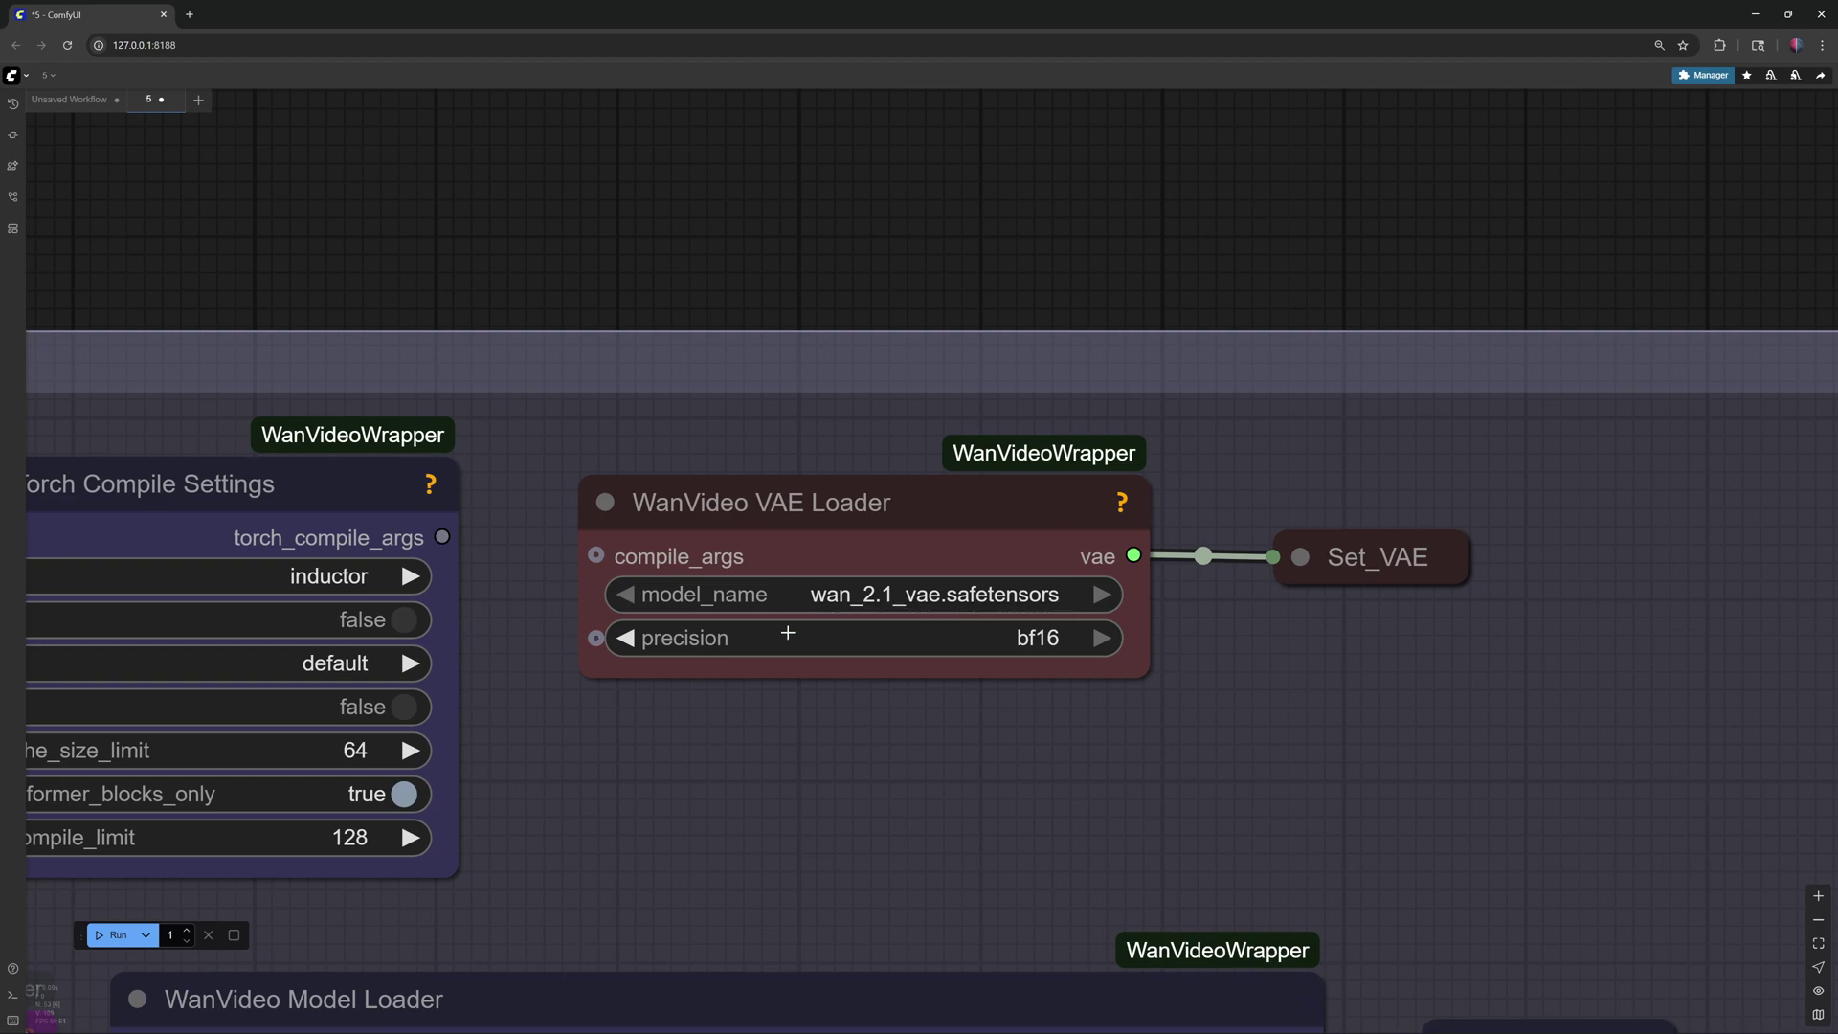
scroll(789, 599, down, 7)
drag(801, 743, 908, 216)
scroll(934, 813, up, 3)
scroll(936, 821, up, 2)
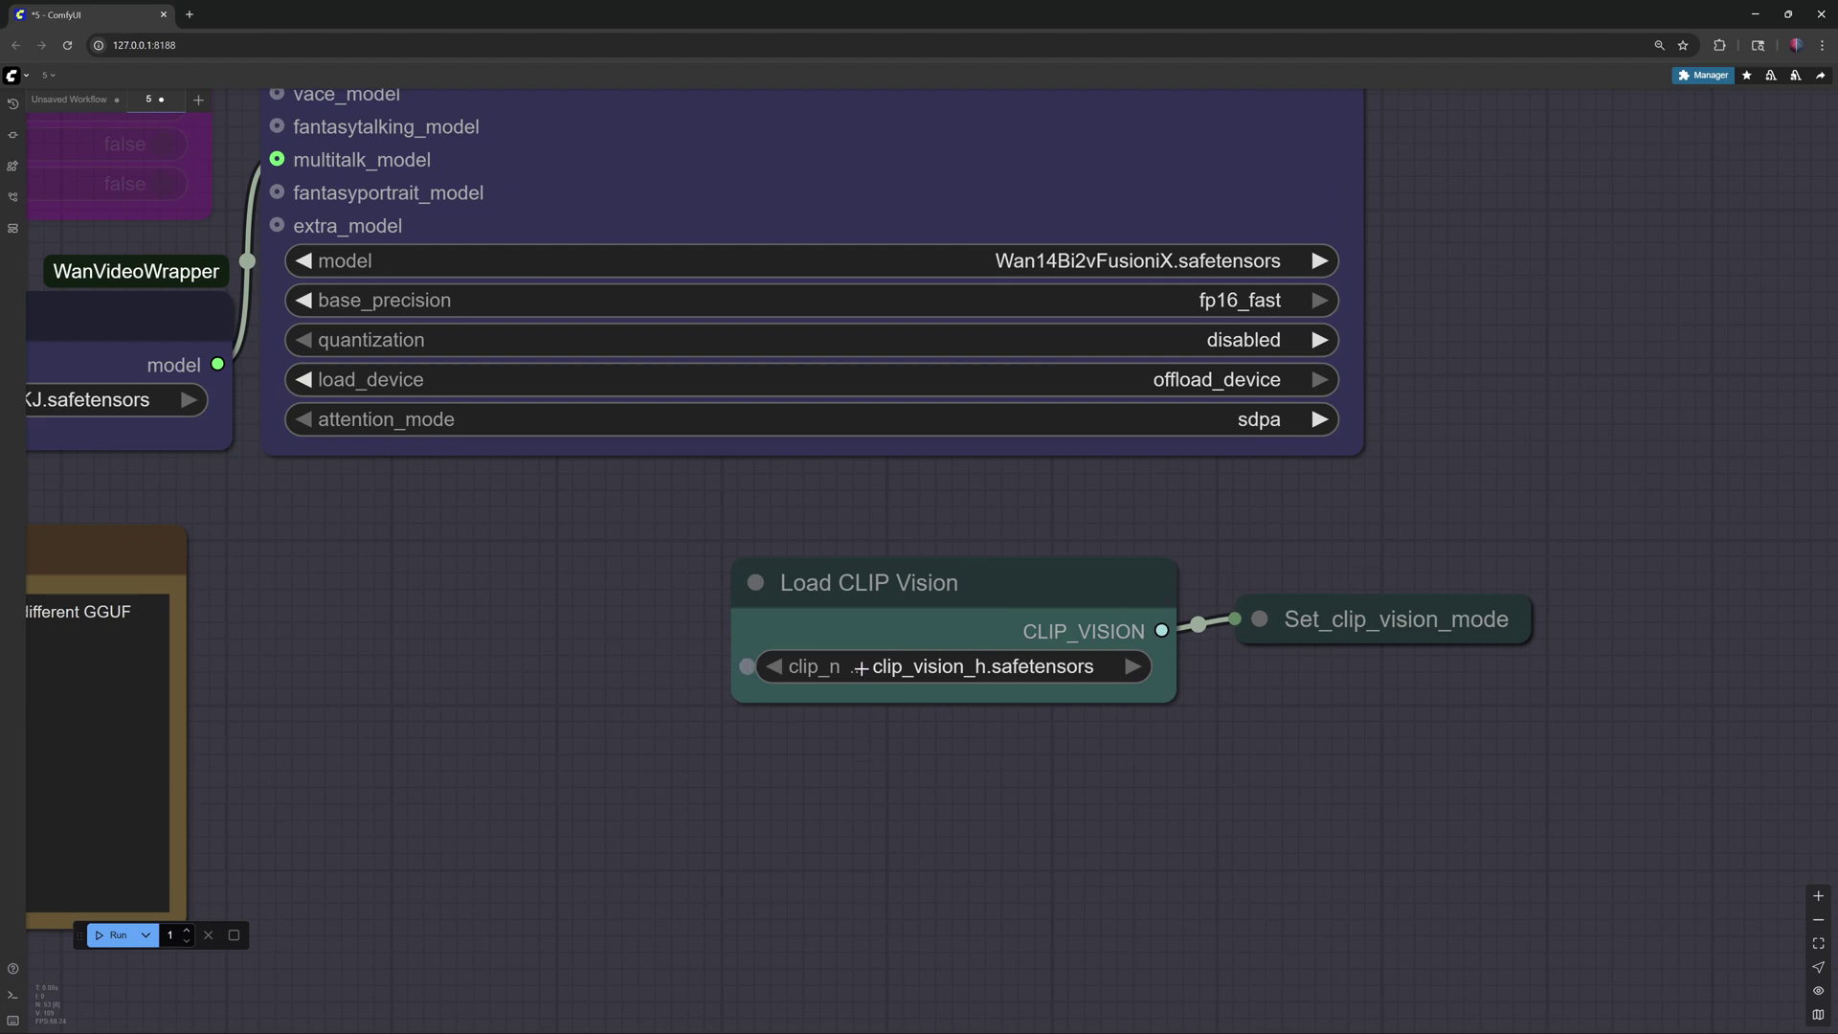
scroll(860, 668, down, 12)
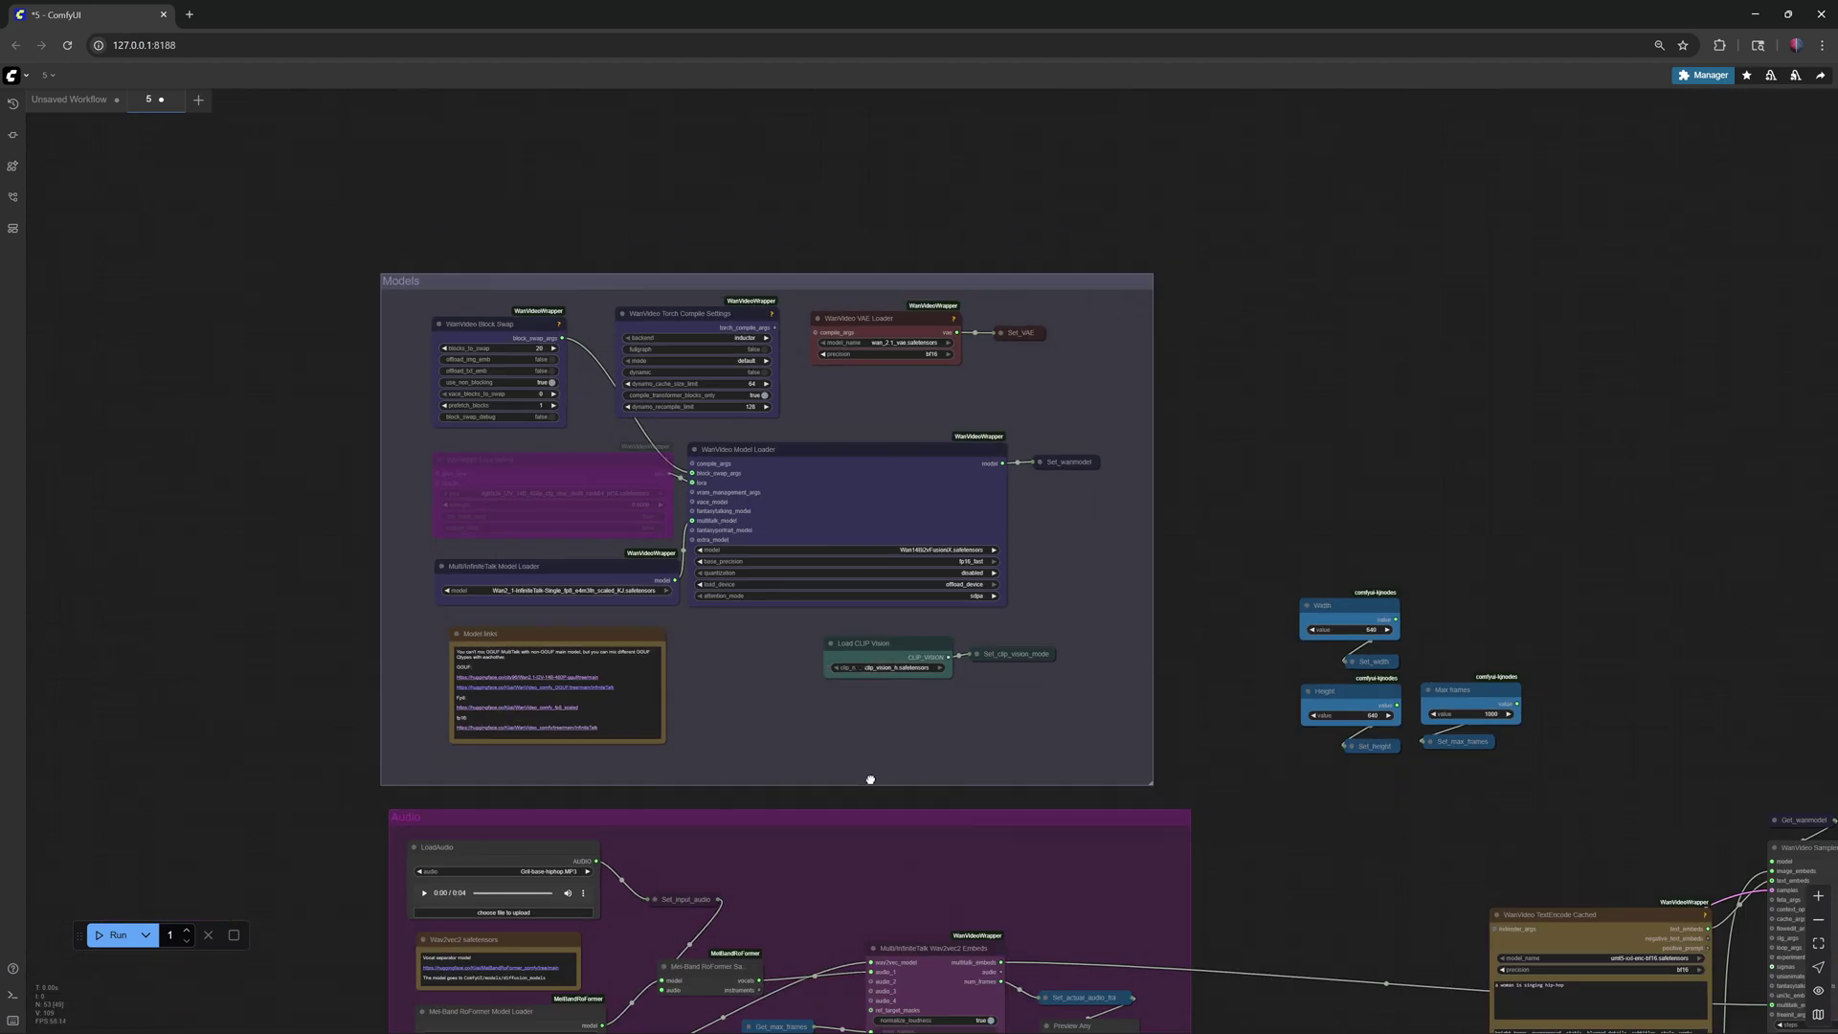
drag(870, 779, 816, 403)
scroll(462, 709, up, 10)
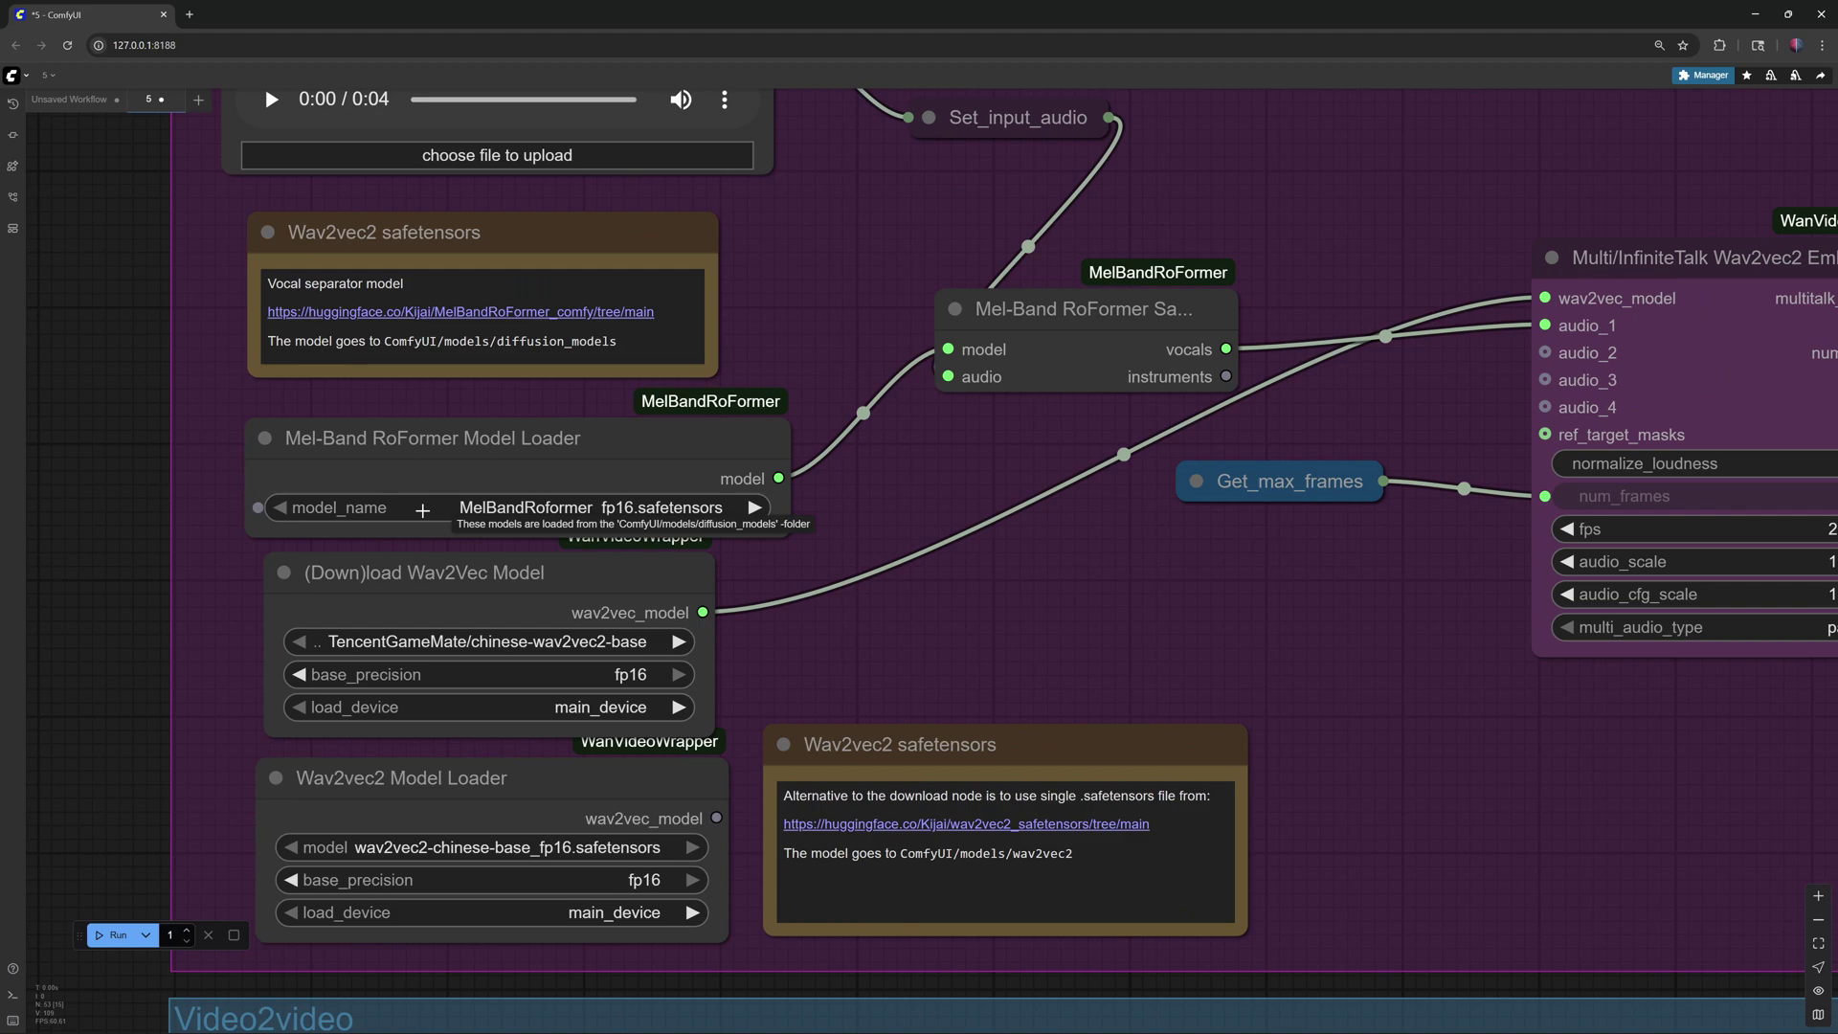
scroll(422, 510, down, 8)
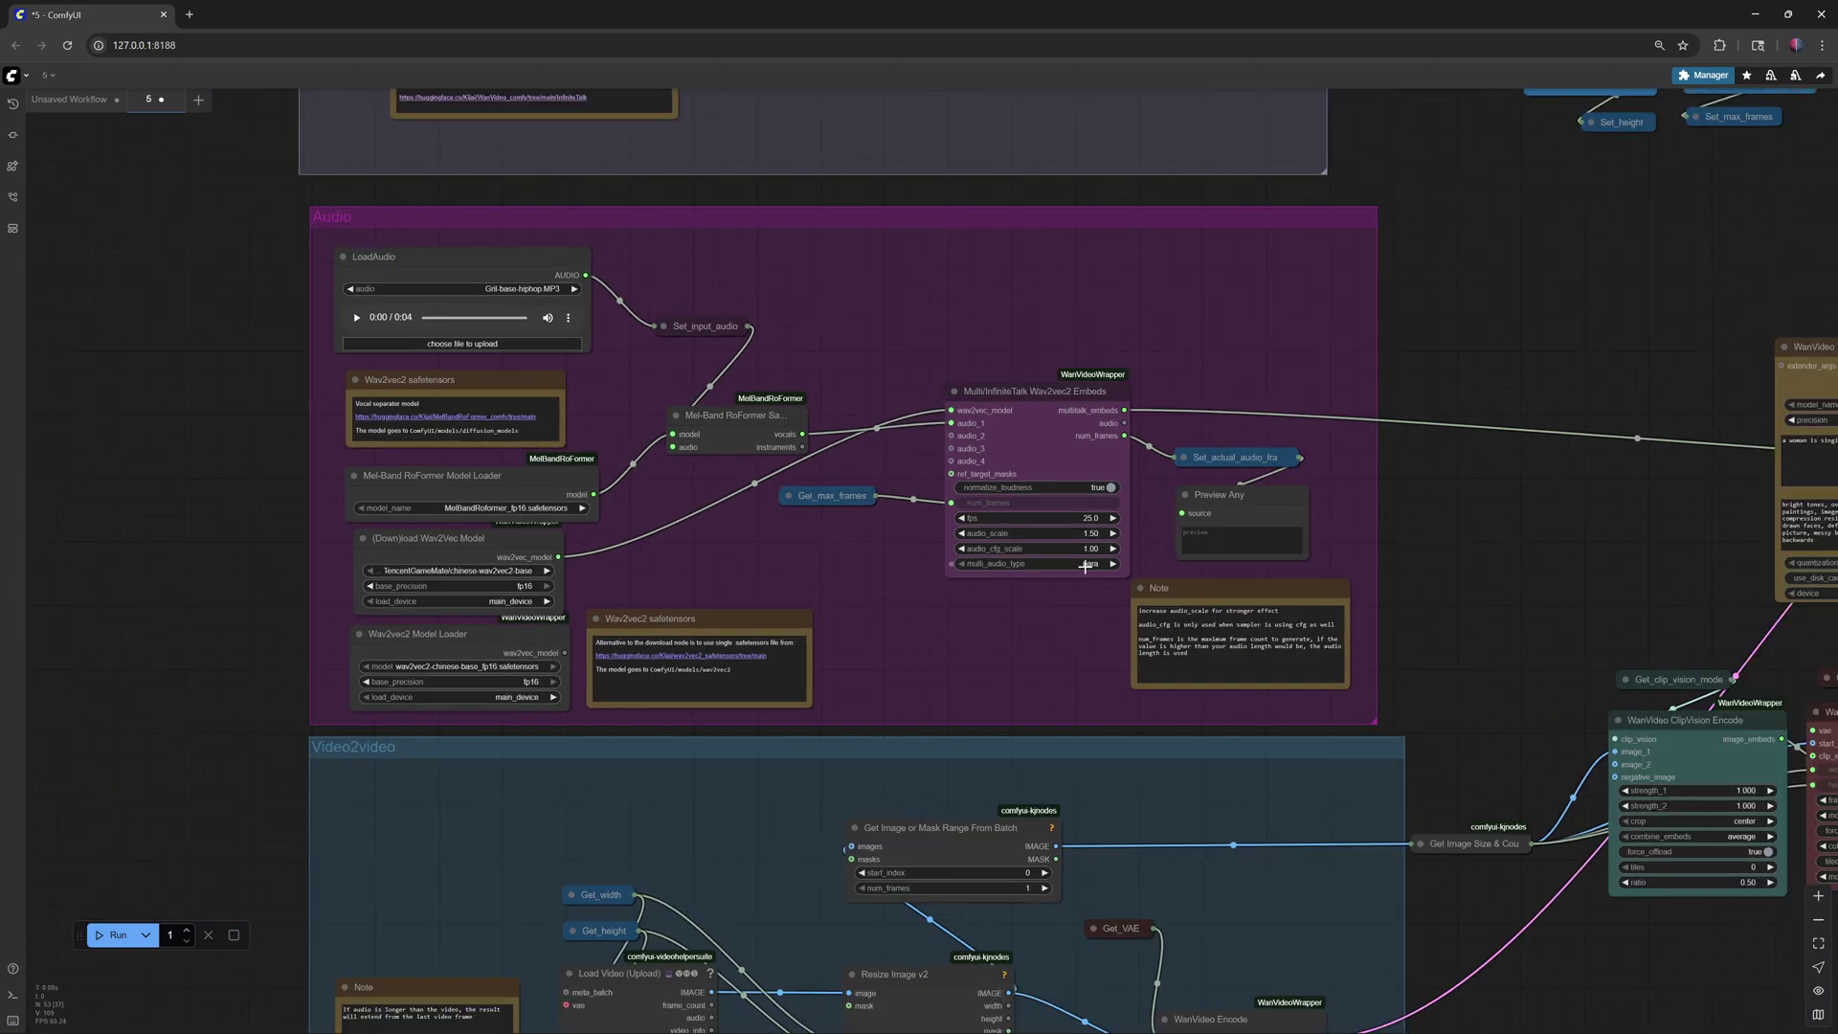
drag(1554, 524, 706, 553)
scroll(1192, 436, up, 8)
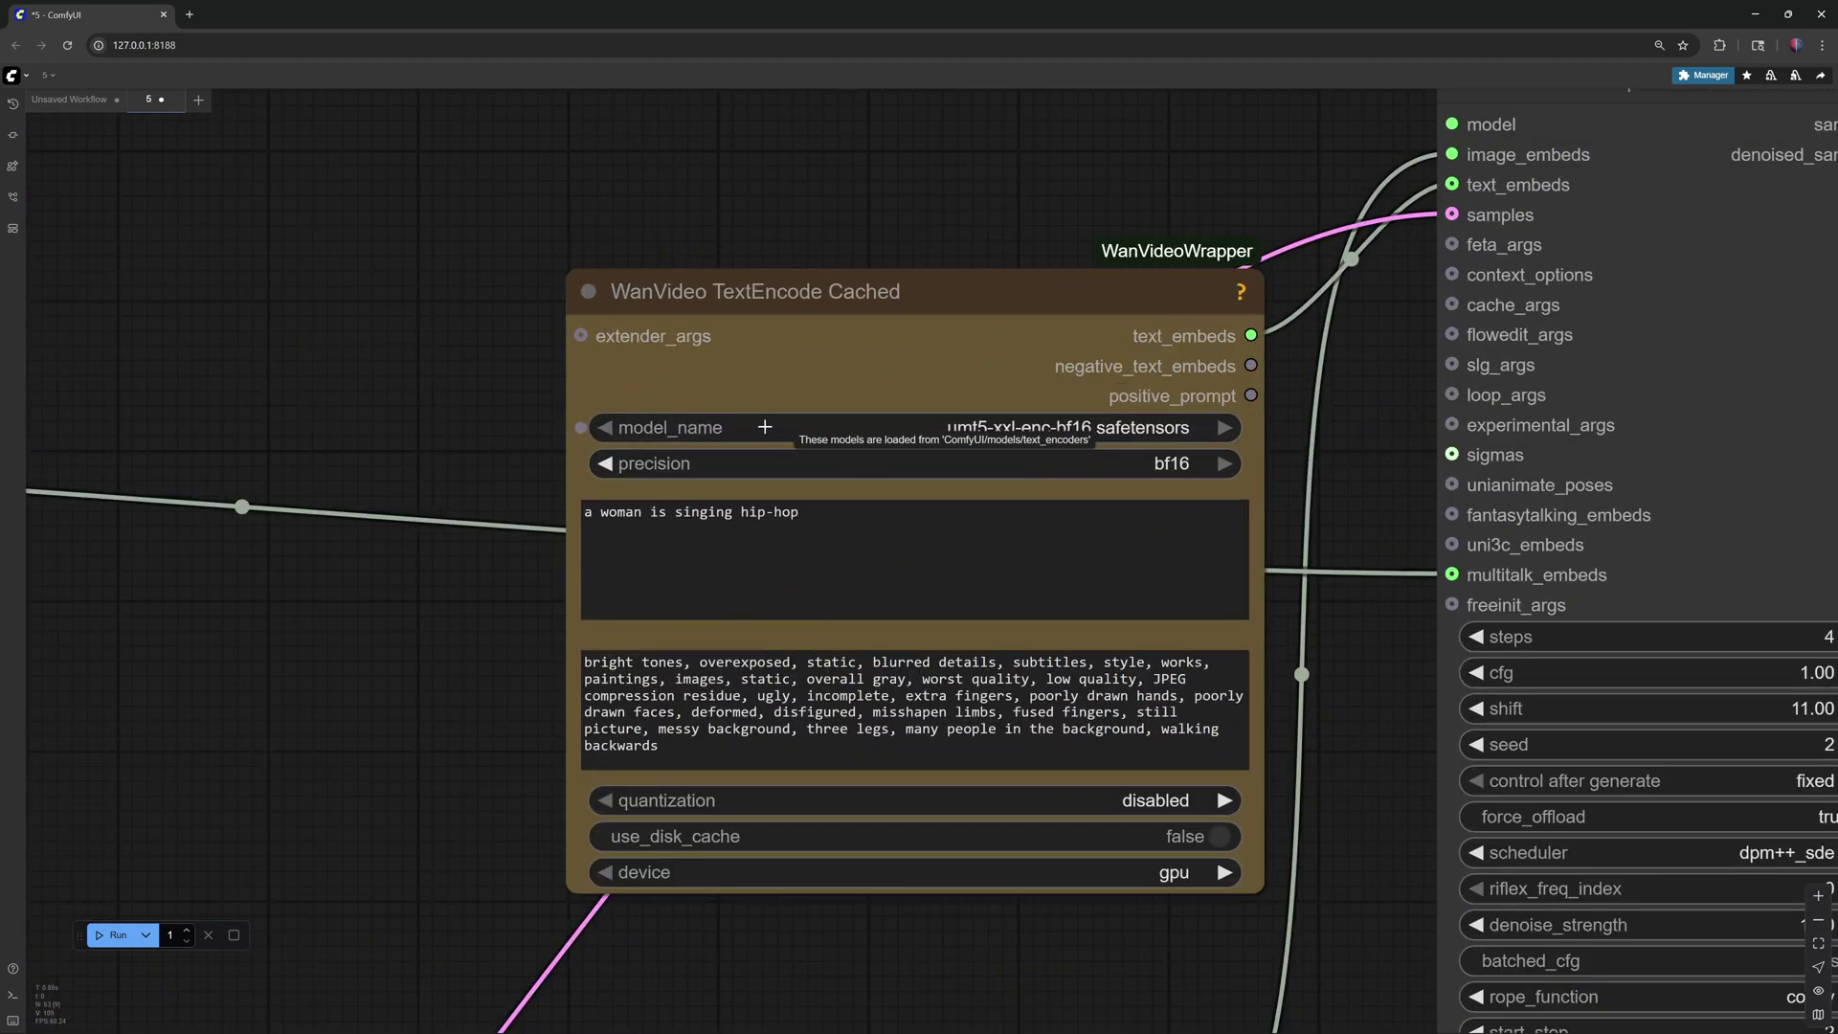
scroll(765, 427, down, 9)
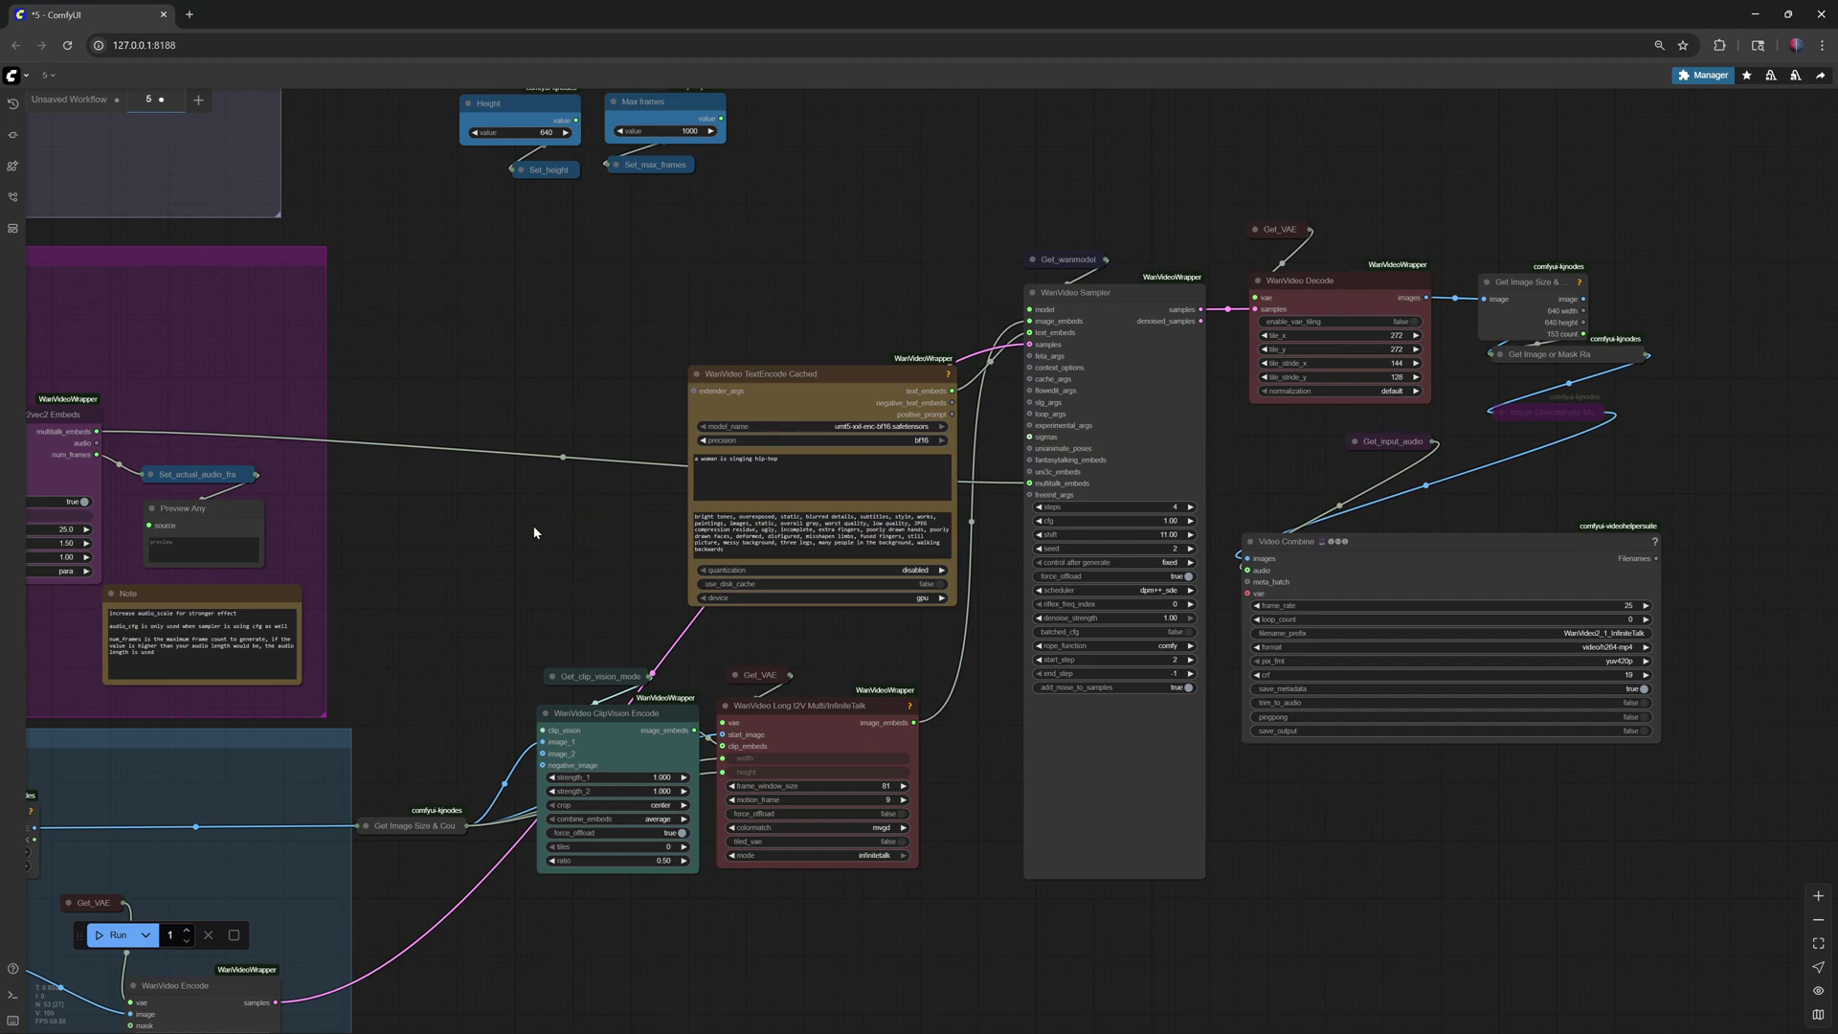
drag(534, 532, 1296, 568)
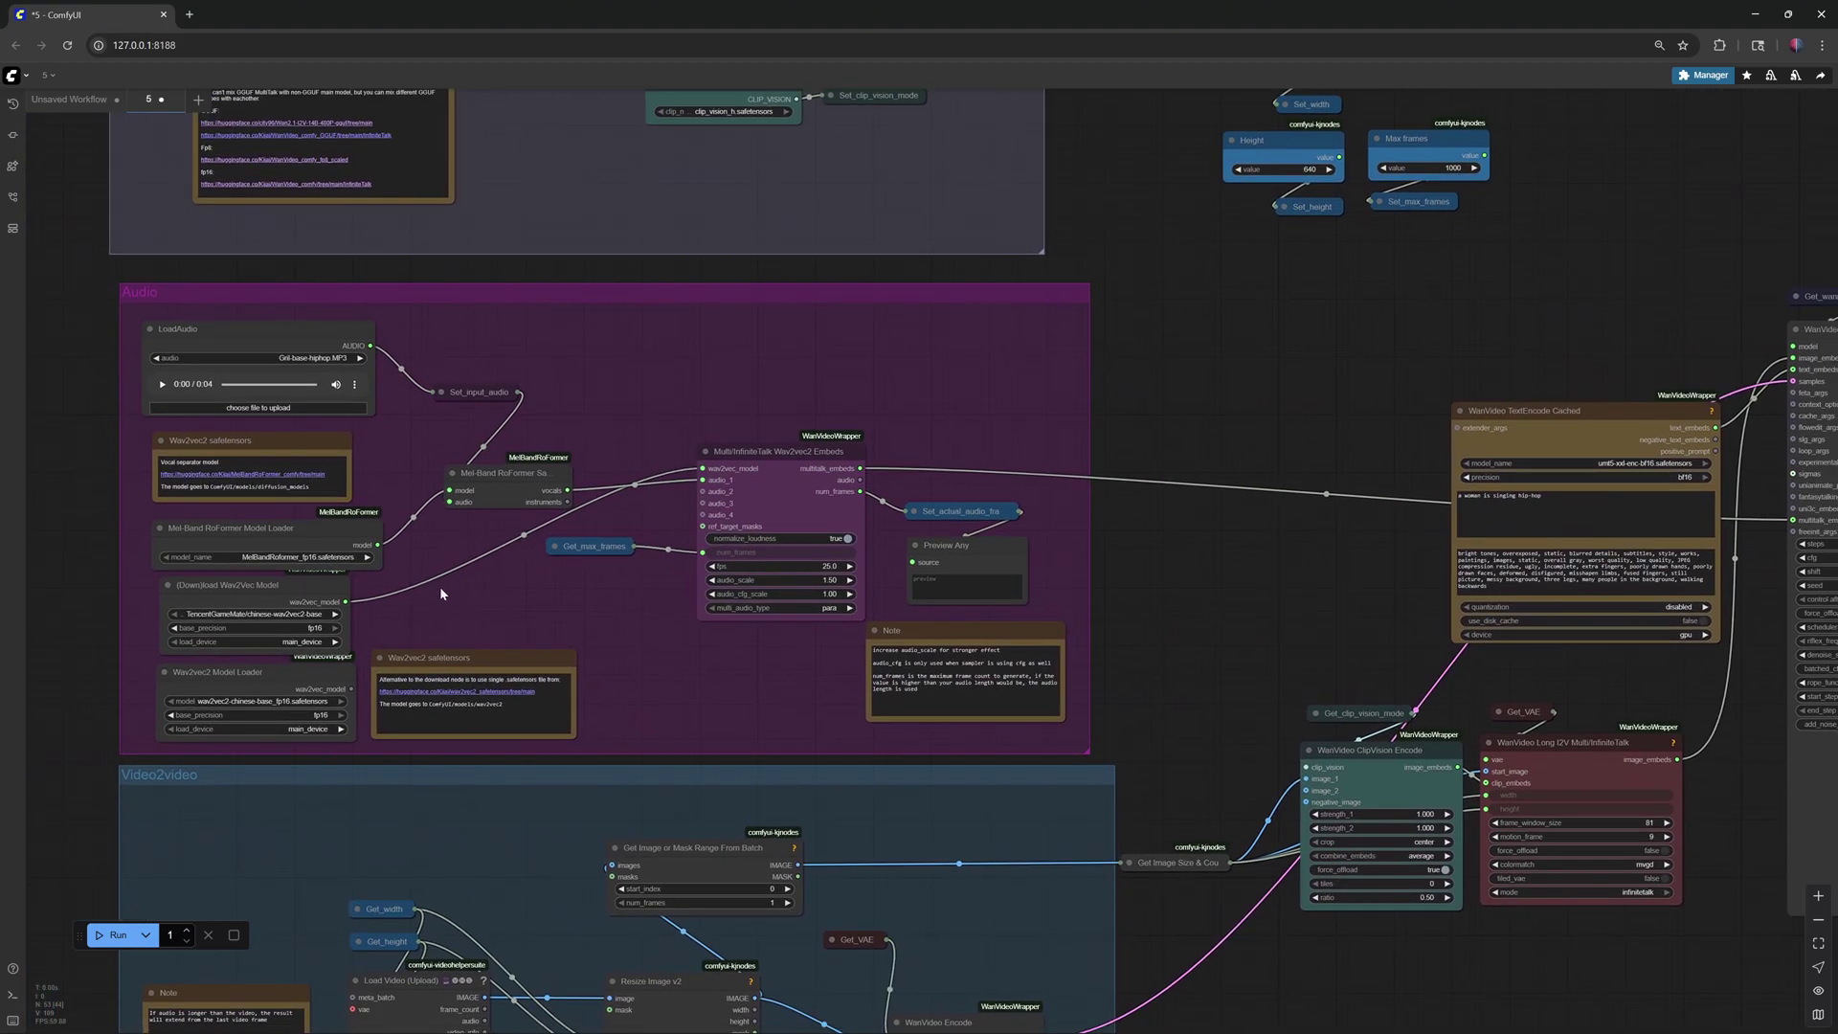
Step: Load singing.MP3 as the LoadAudio node's input audio
scroll(441, 593, up, 8)
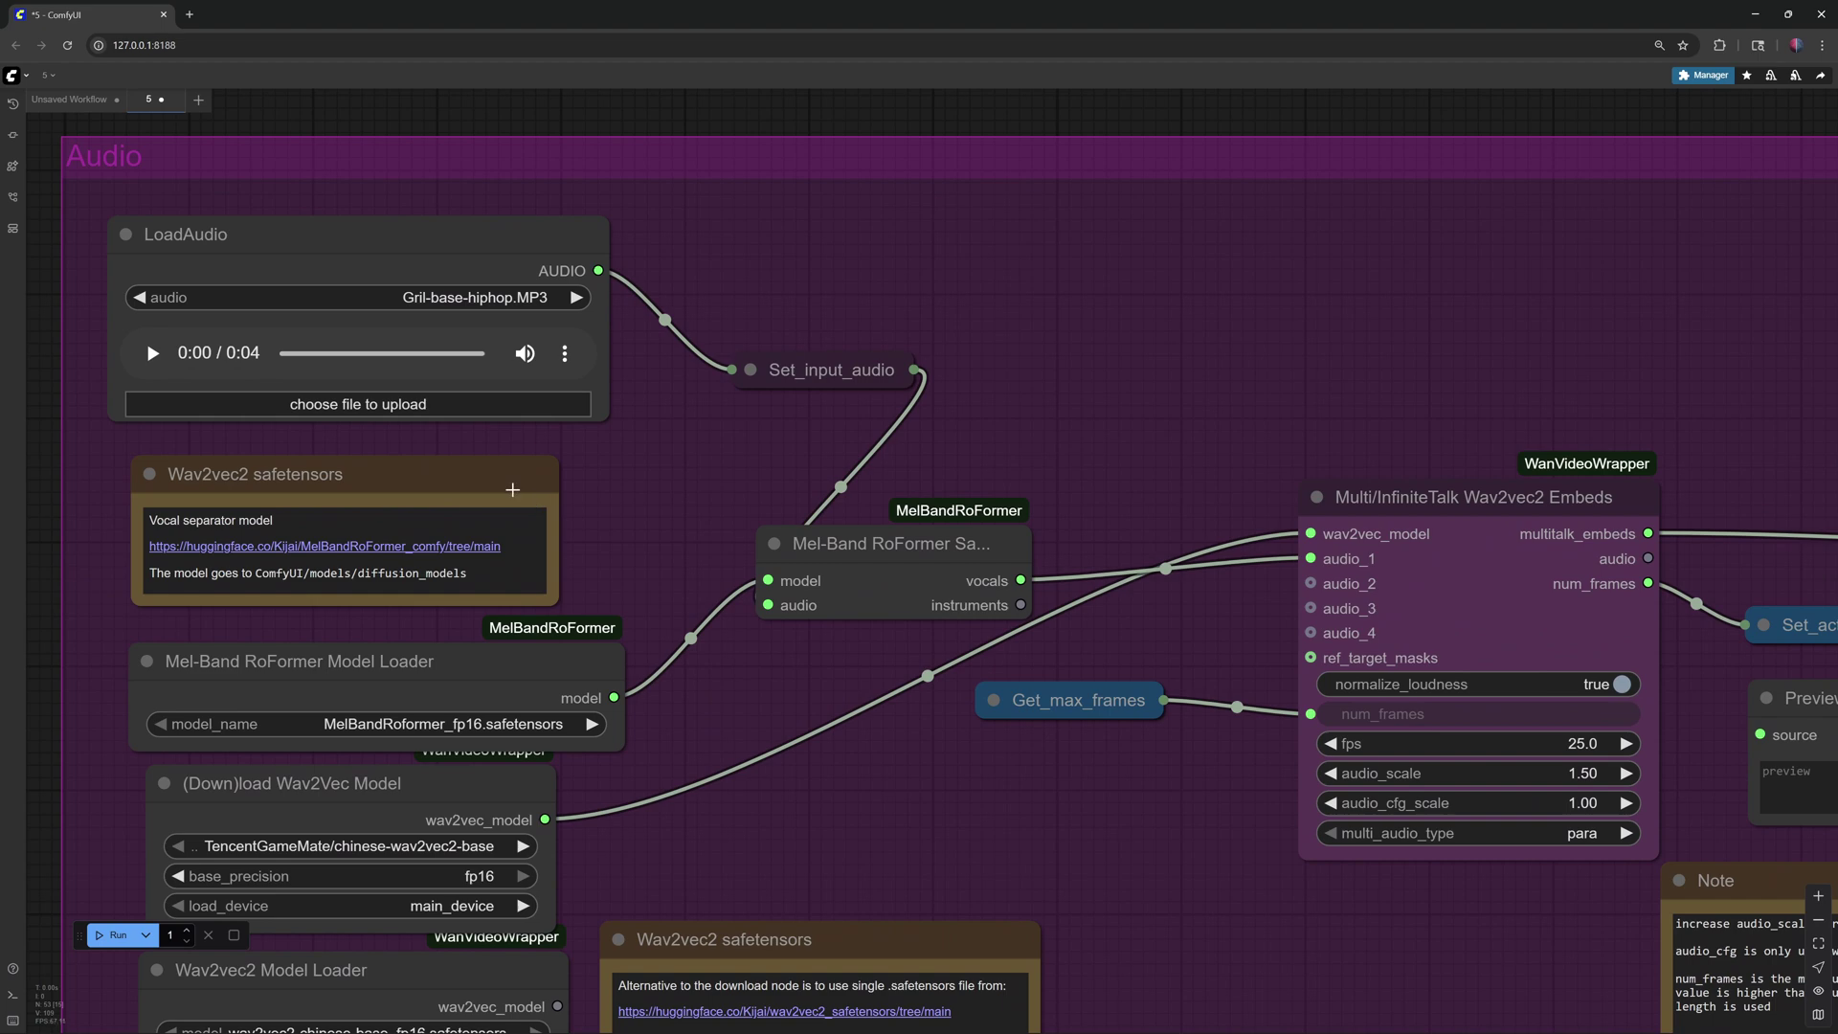
click(464, 407)
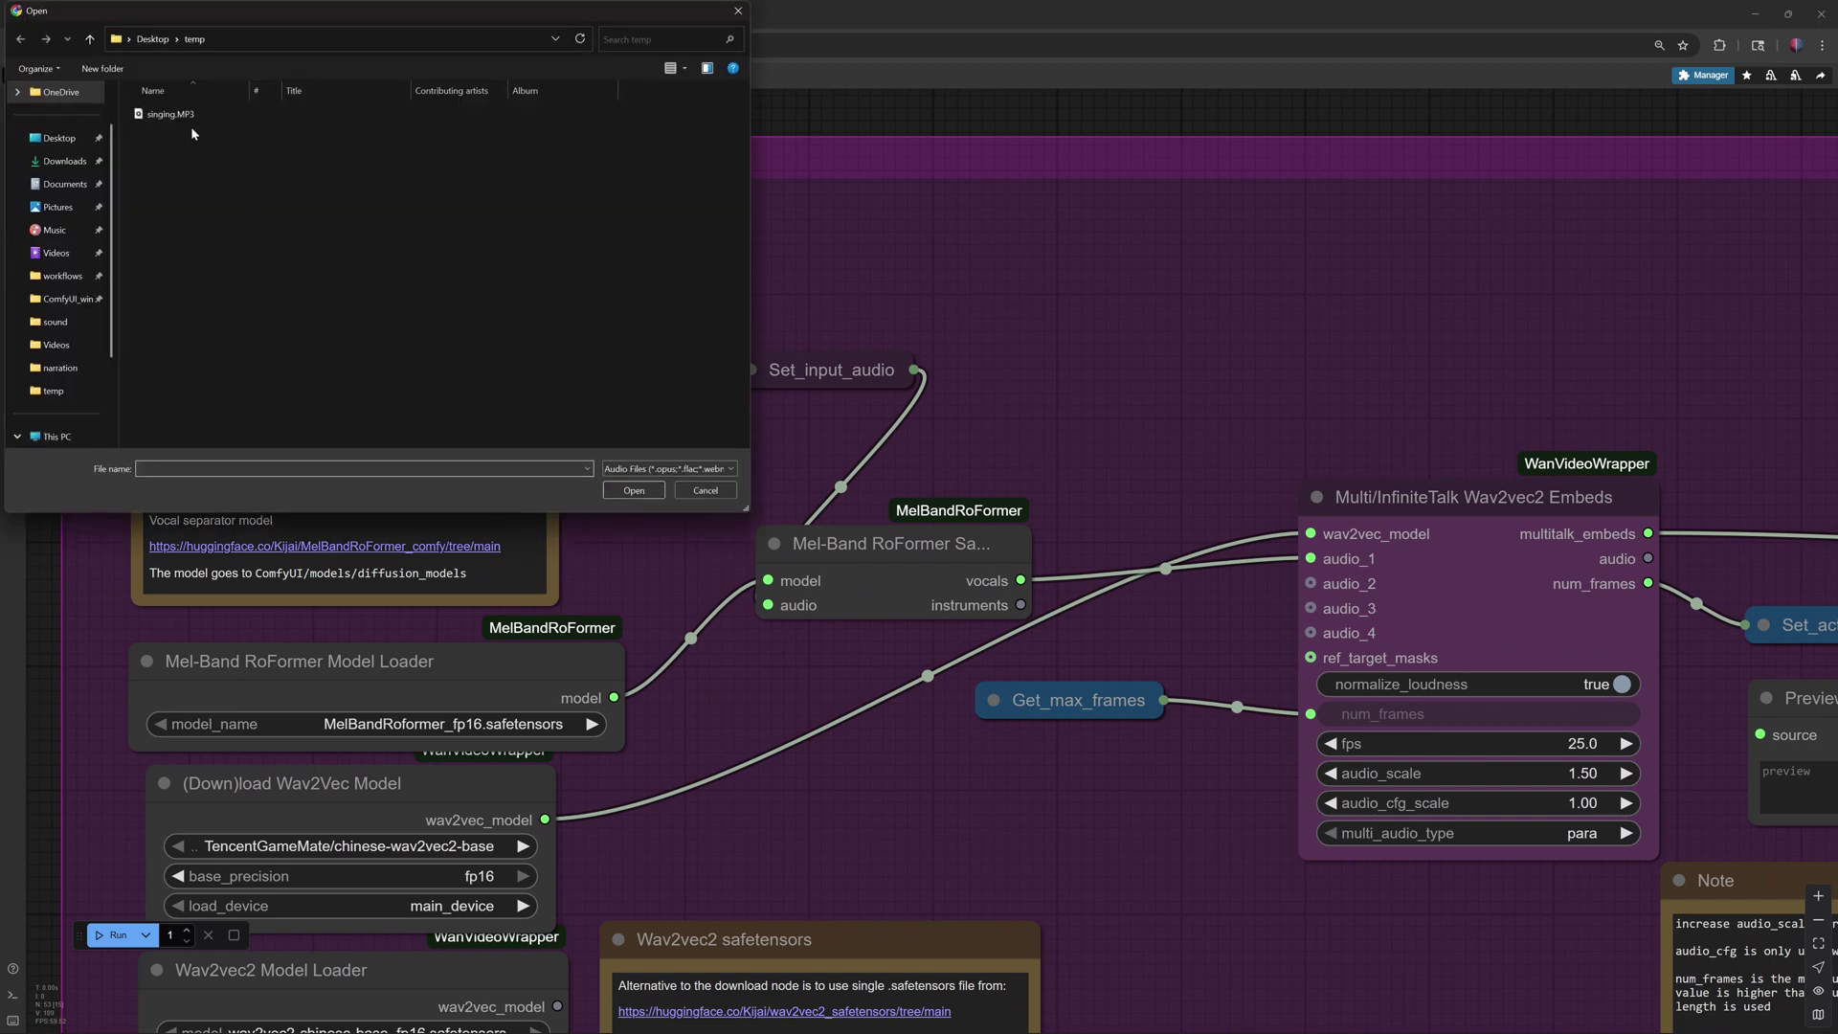
double_click(172, 114)
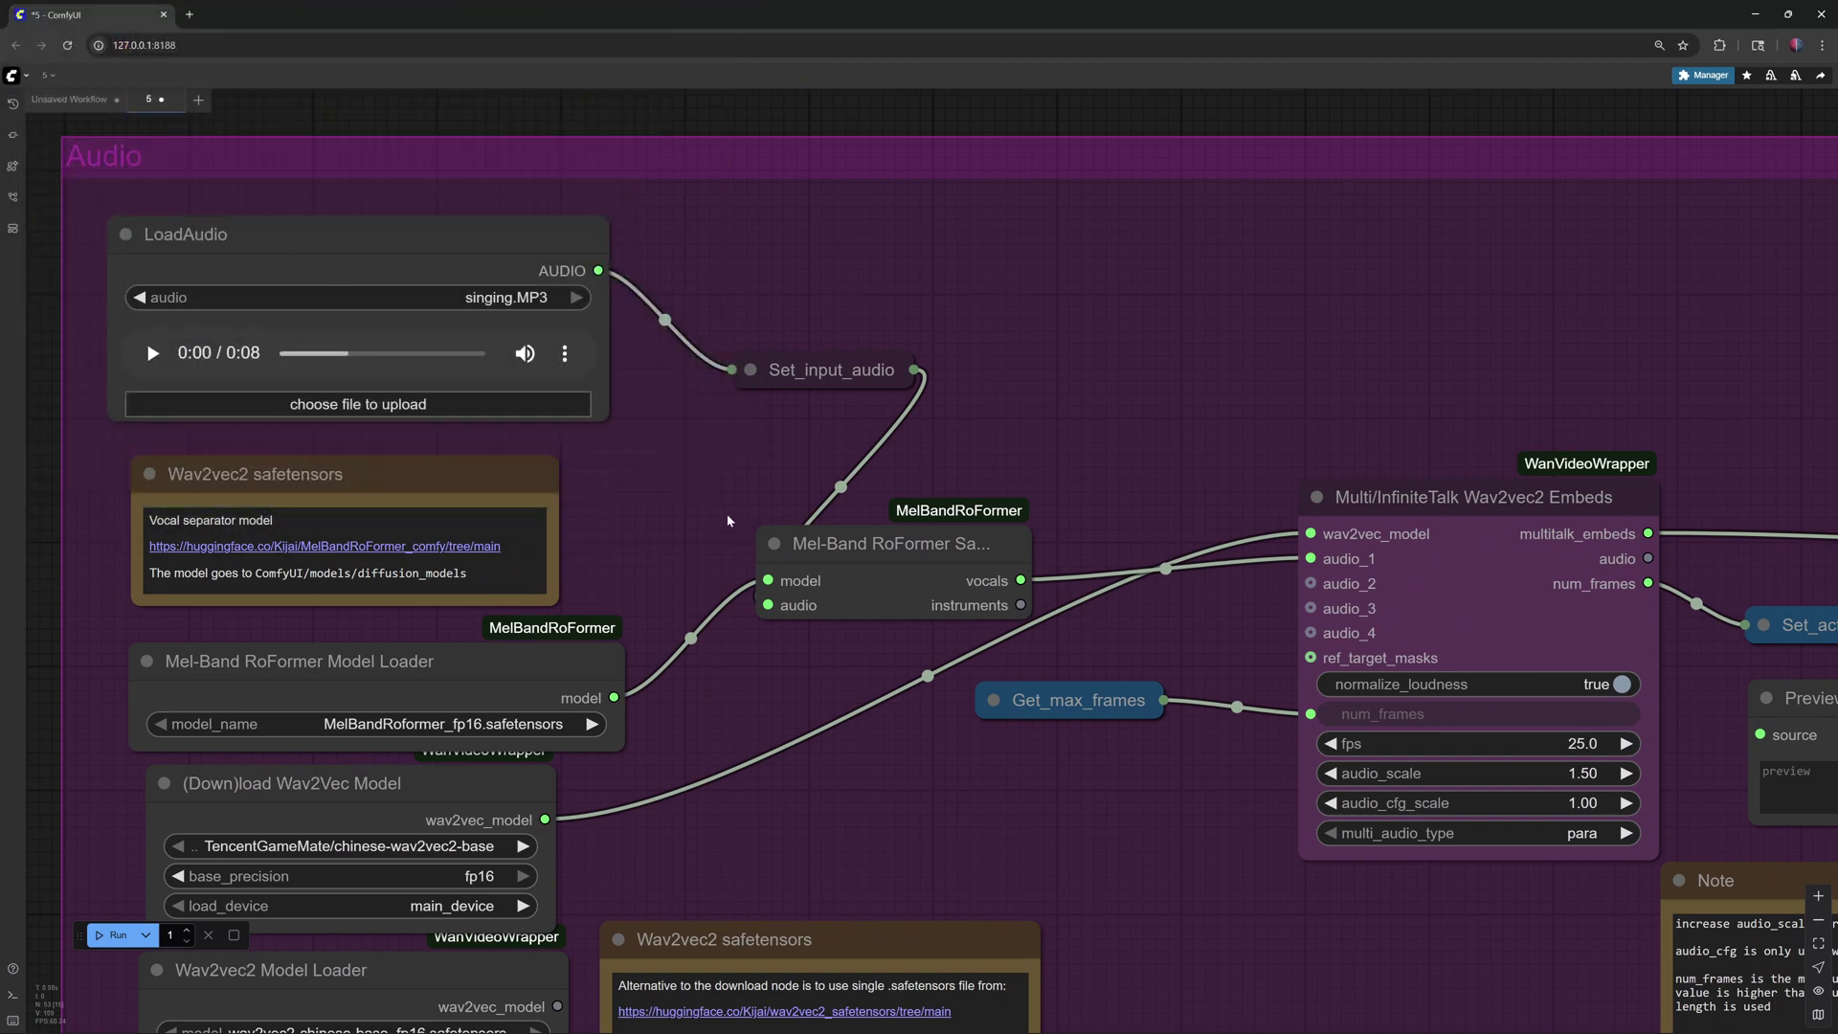
Step: Replace Girl-base-1.mp4 with Girl-vid.mp4 in the Video2video group's Load Video node
scroll(712, 488, down, 2)
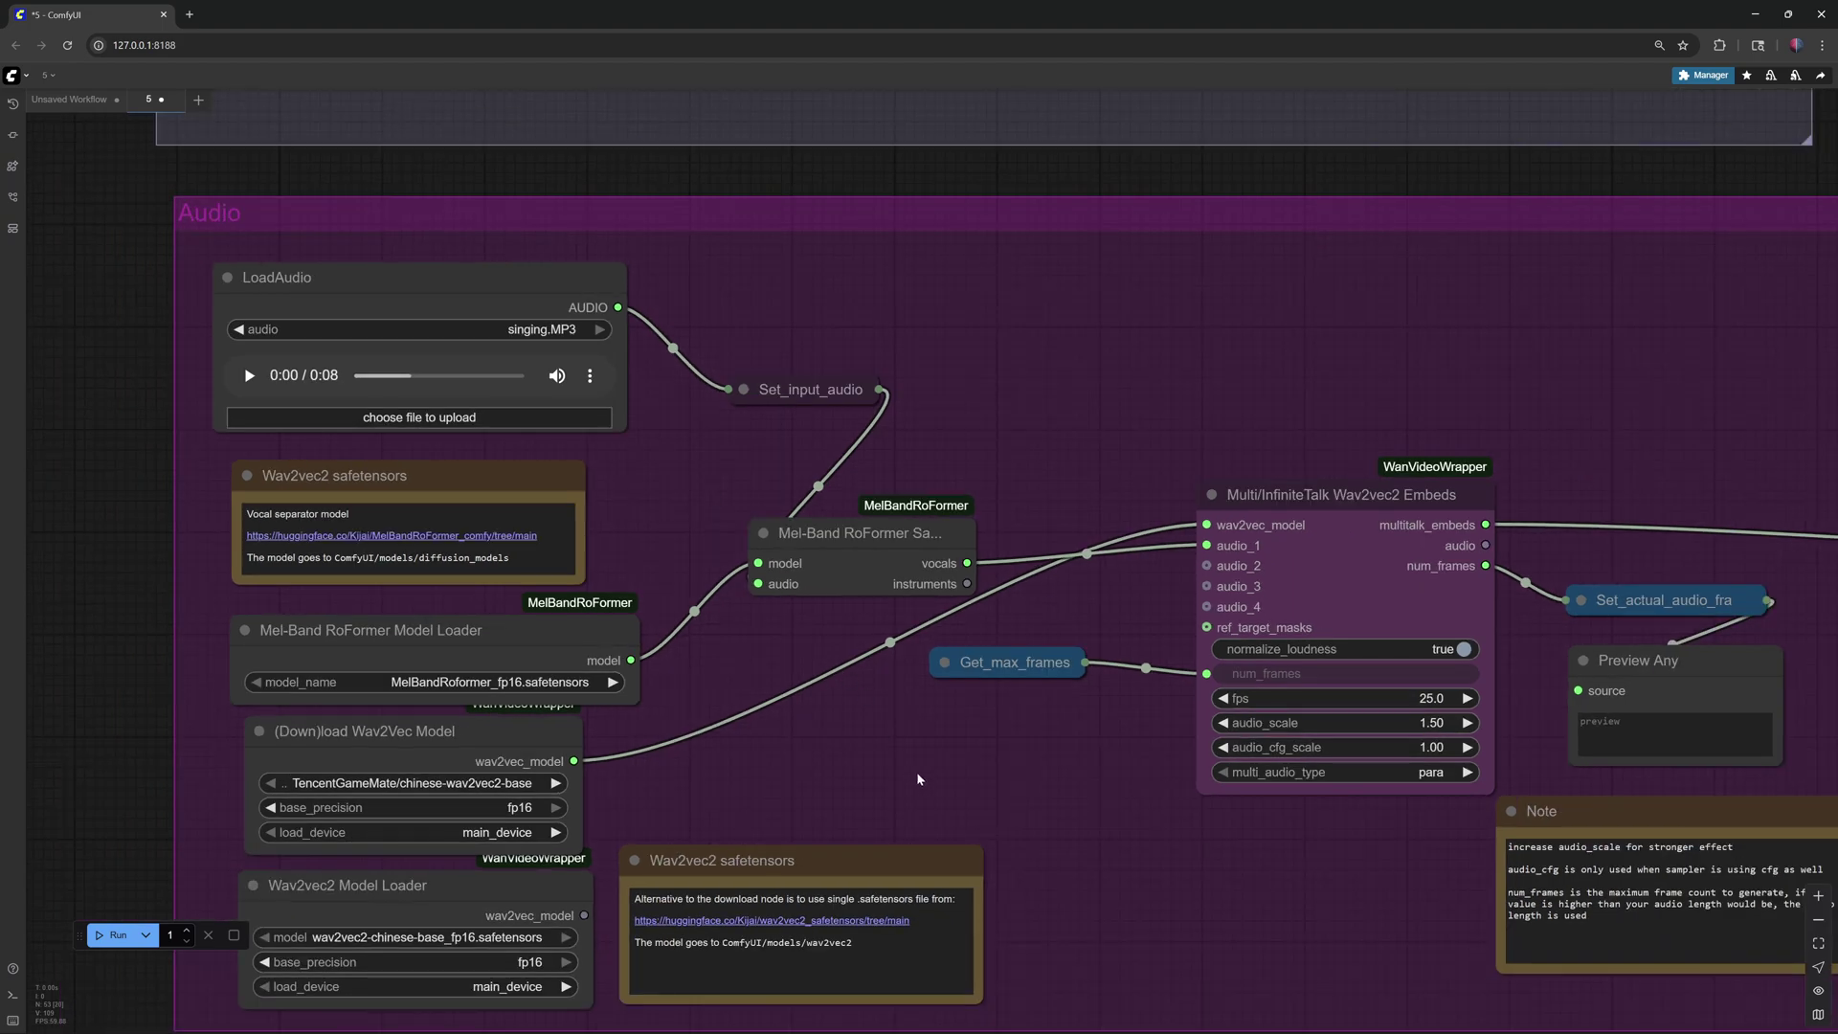
scroll(924, 771, down, 5)
drag(932, 772, 836, 182)
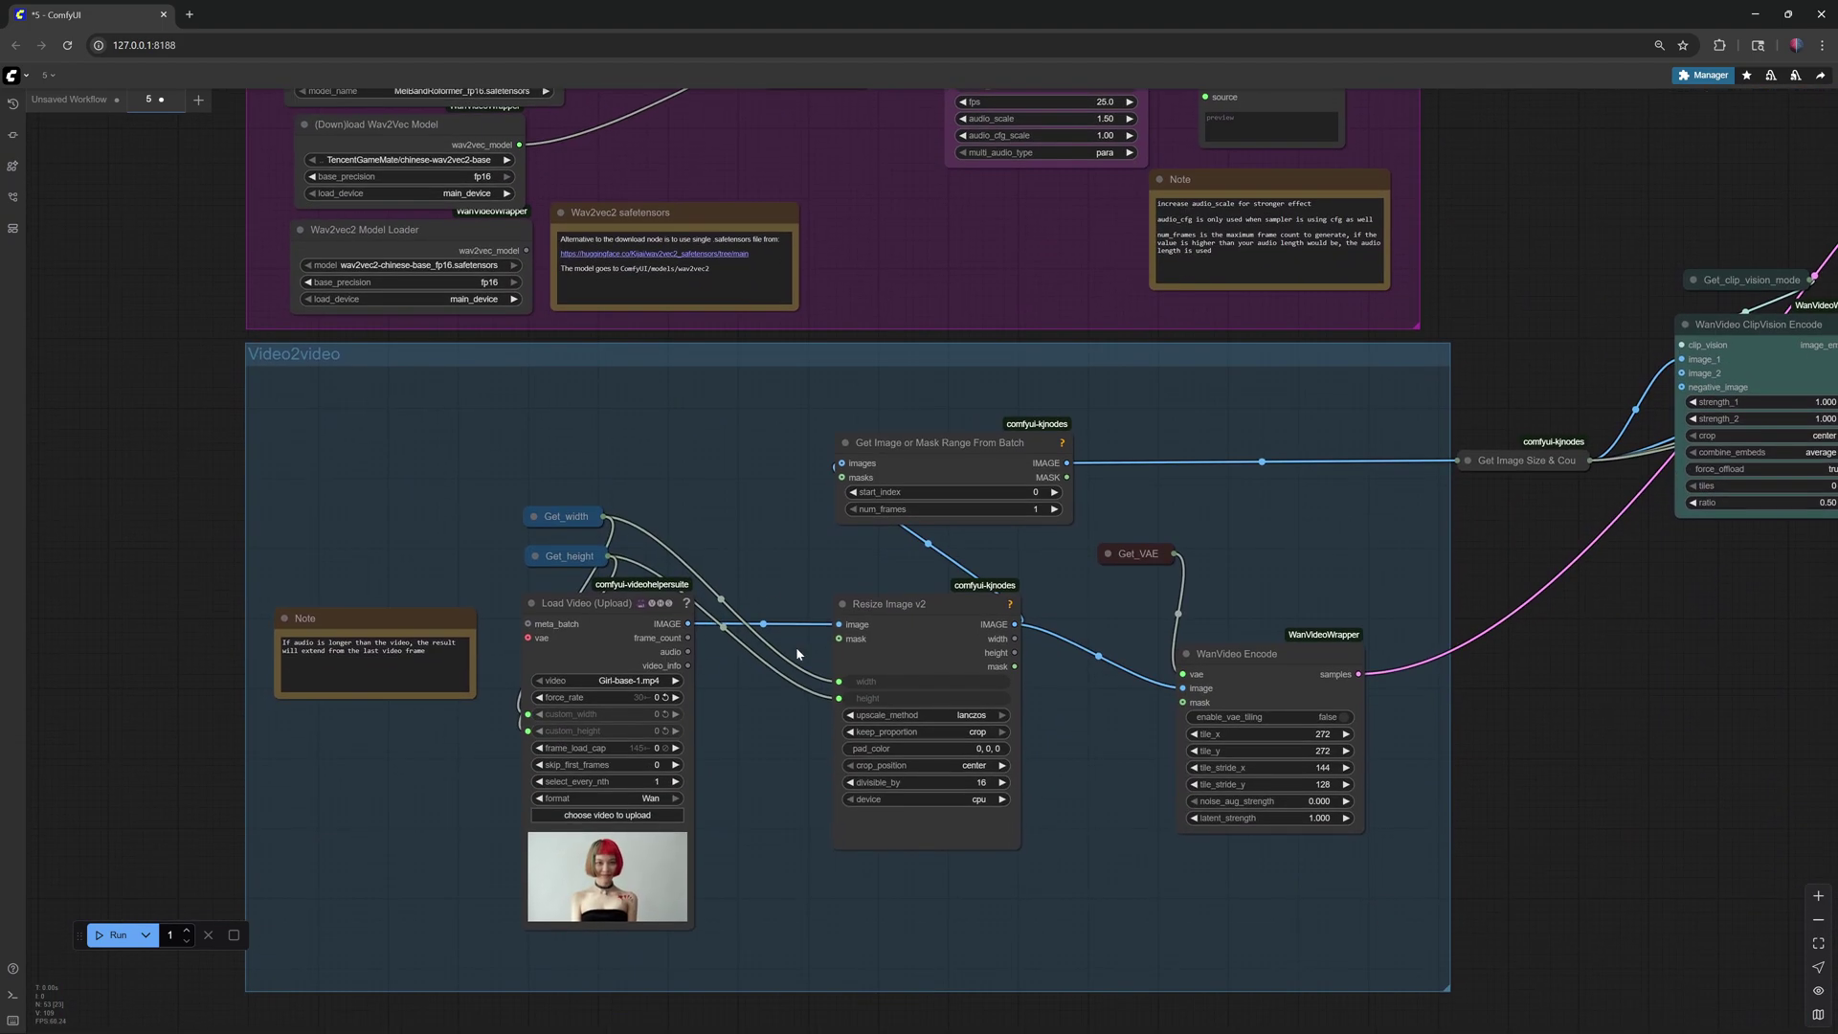
click(641, 815)
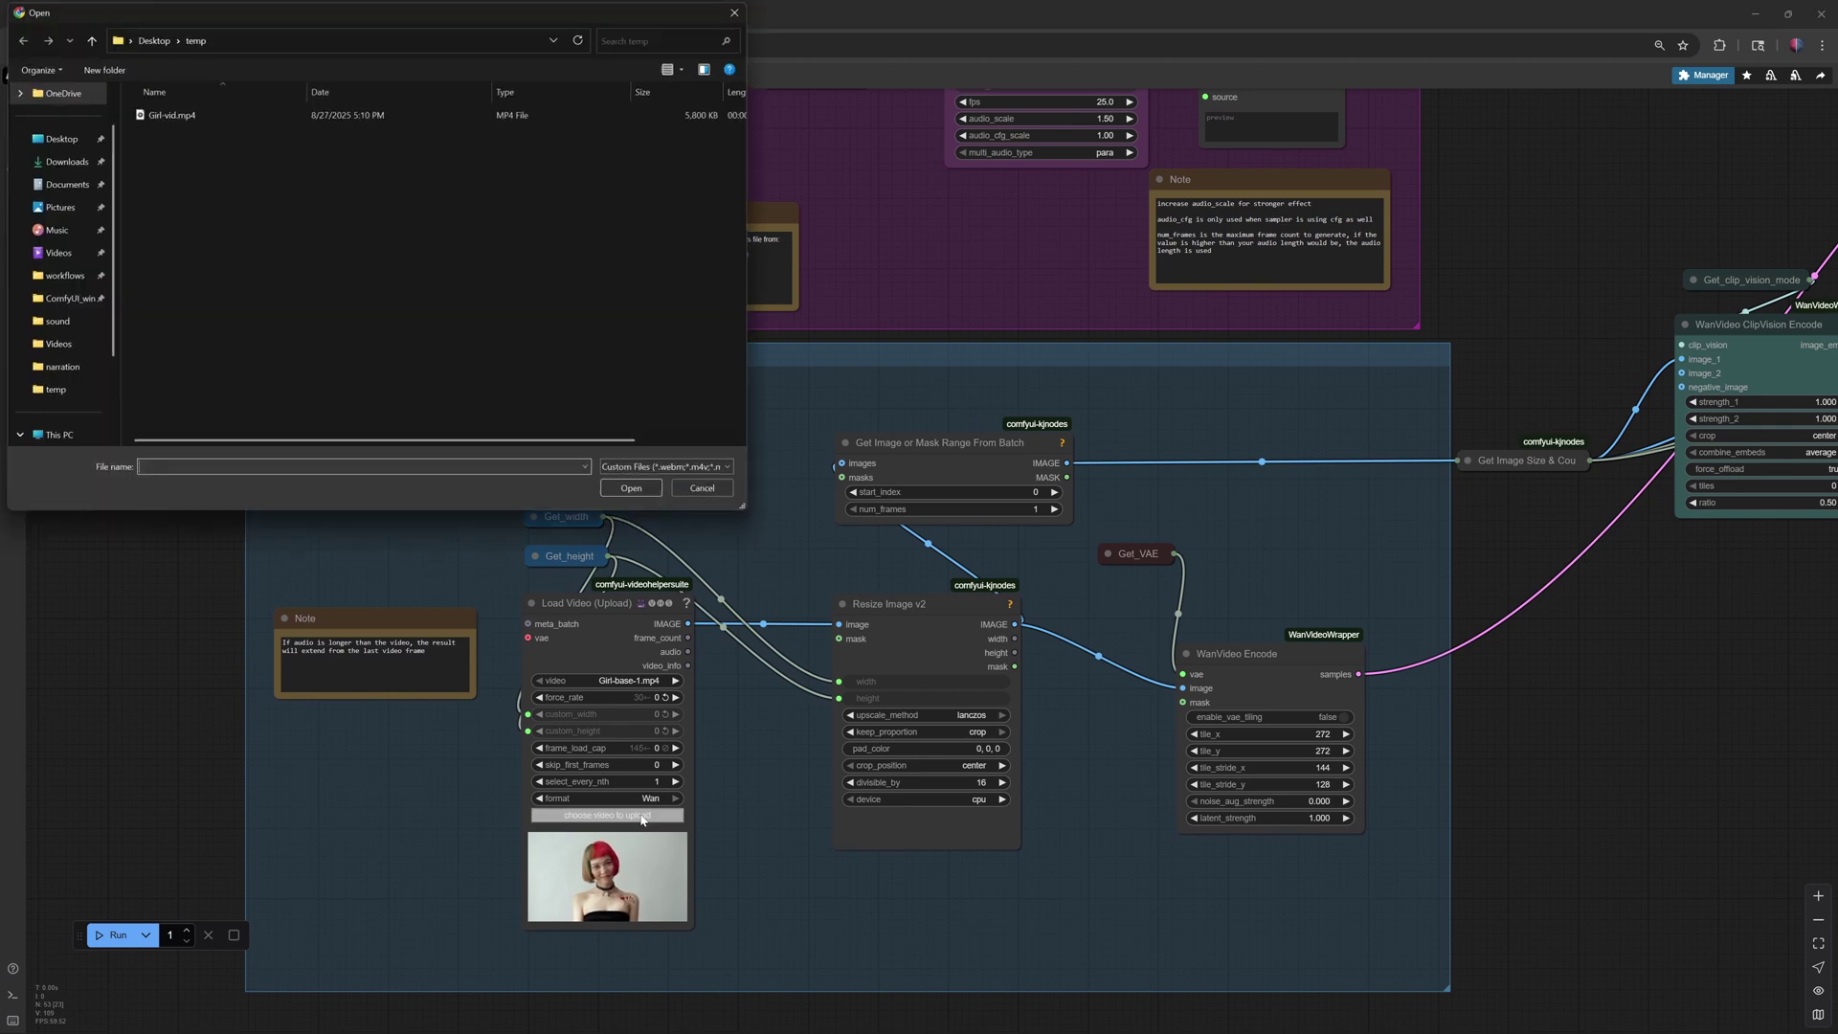
double_click(172, 114)
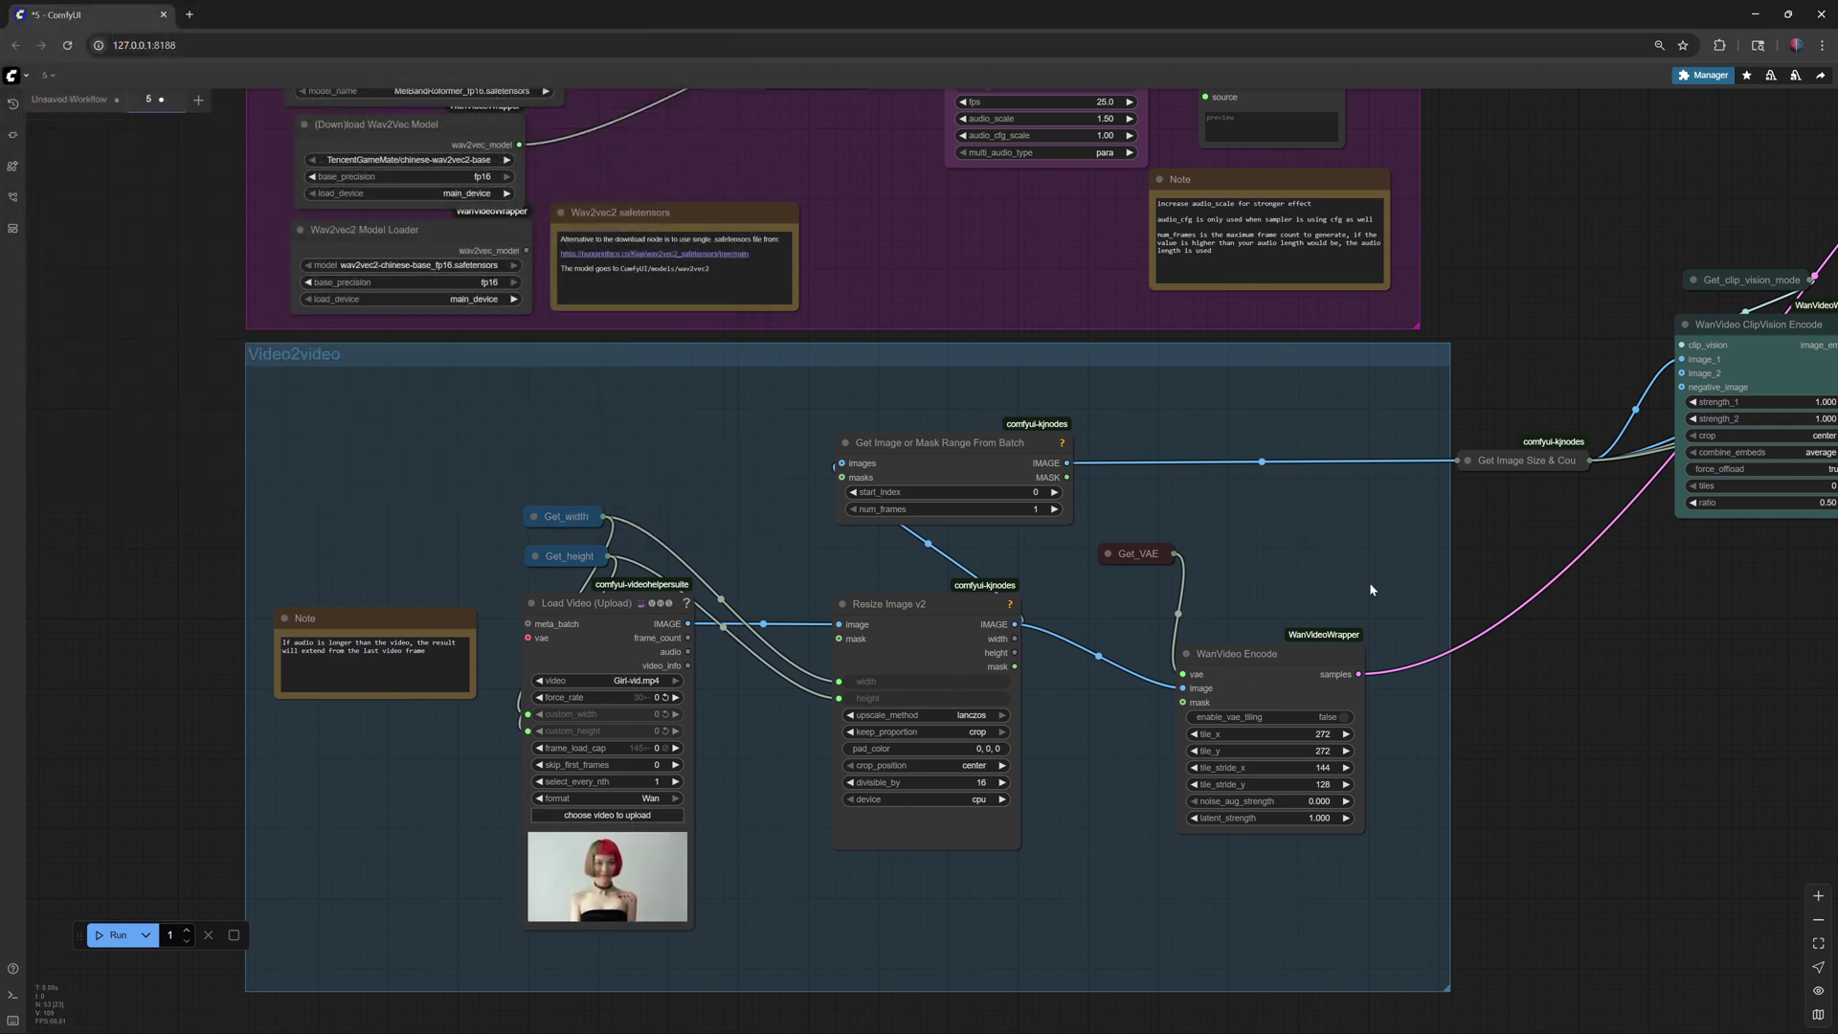
scroll(1233, 563, down, 3)
drag(1458, 649, 1296, 706)
scroll(1285, 684, down, 3)
drag(1412, 730, 1118, 812)
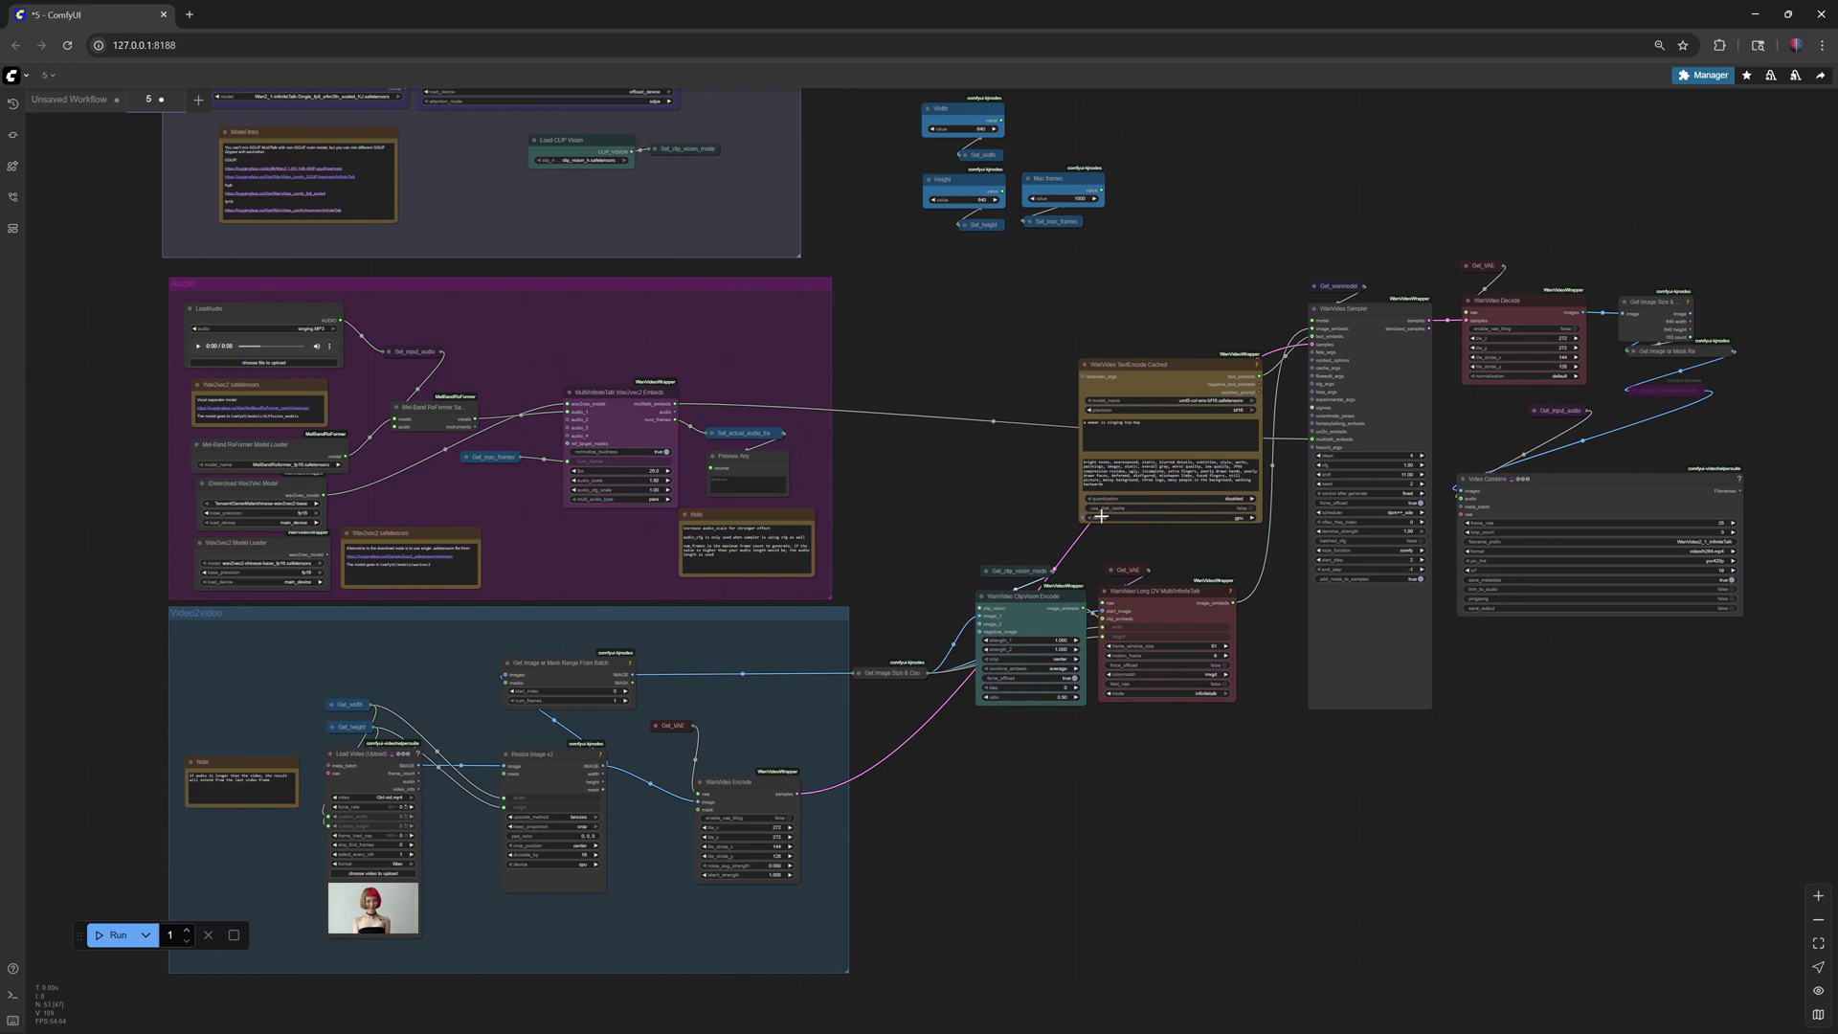
drag(1151, 262, 1088, 484)
scroll(1091, 450, up, 3)
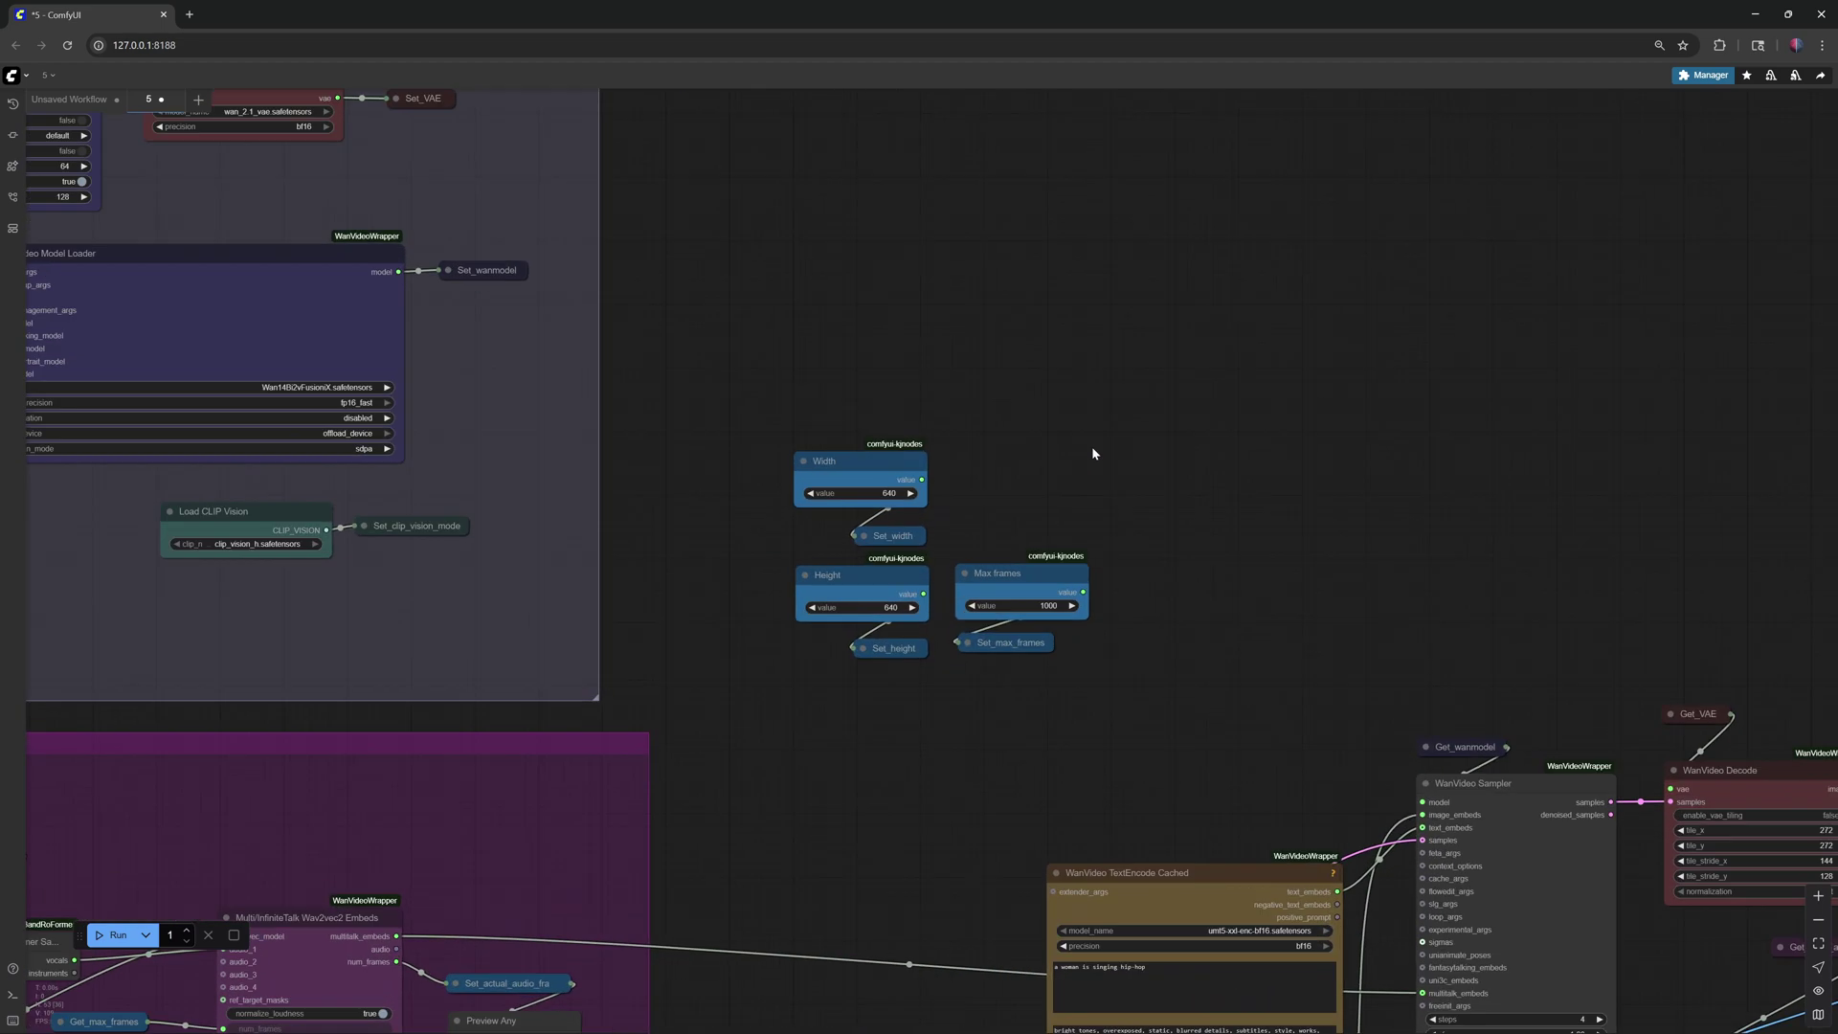
scroll(1093, 453, up, 2)
click(795, 515)
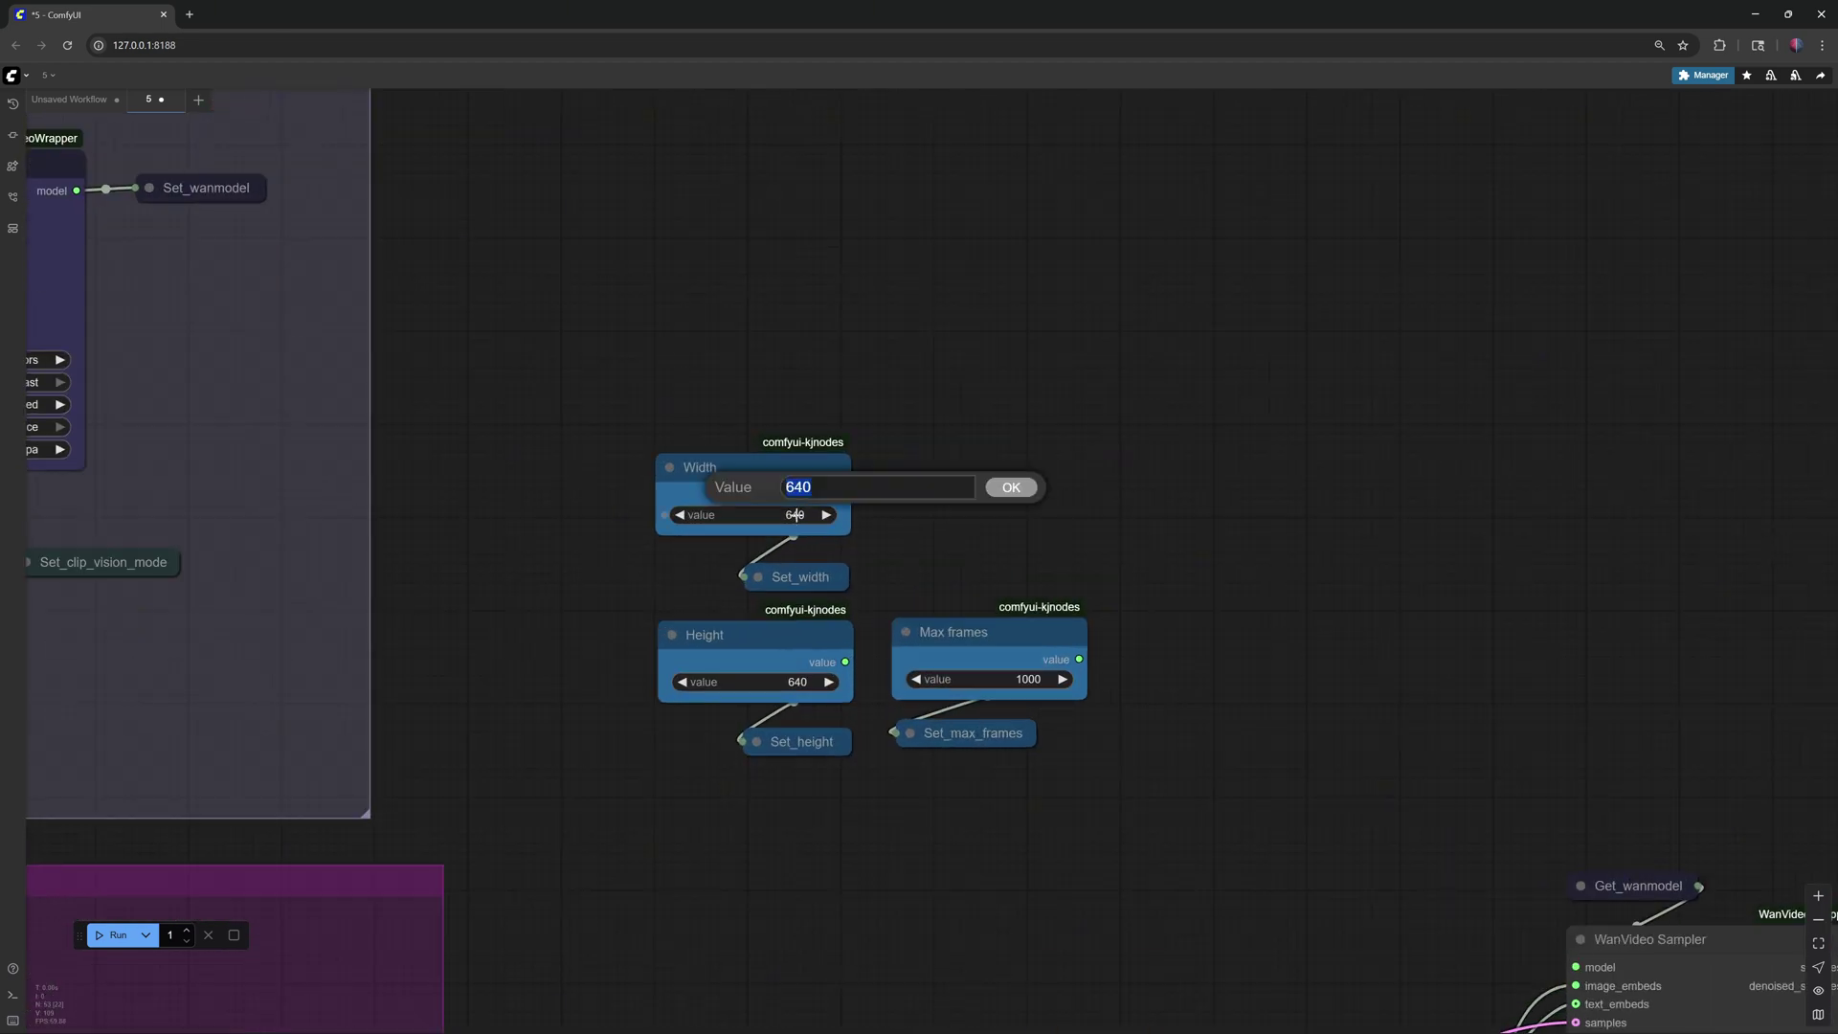
click(793, 682)
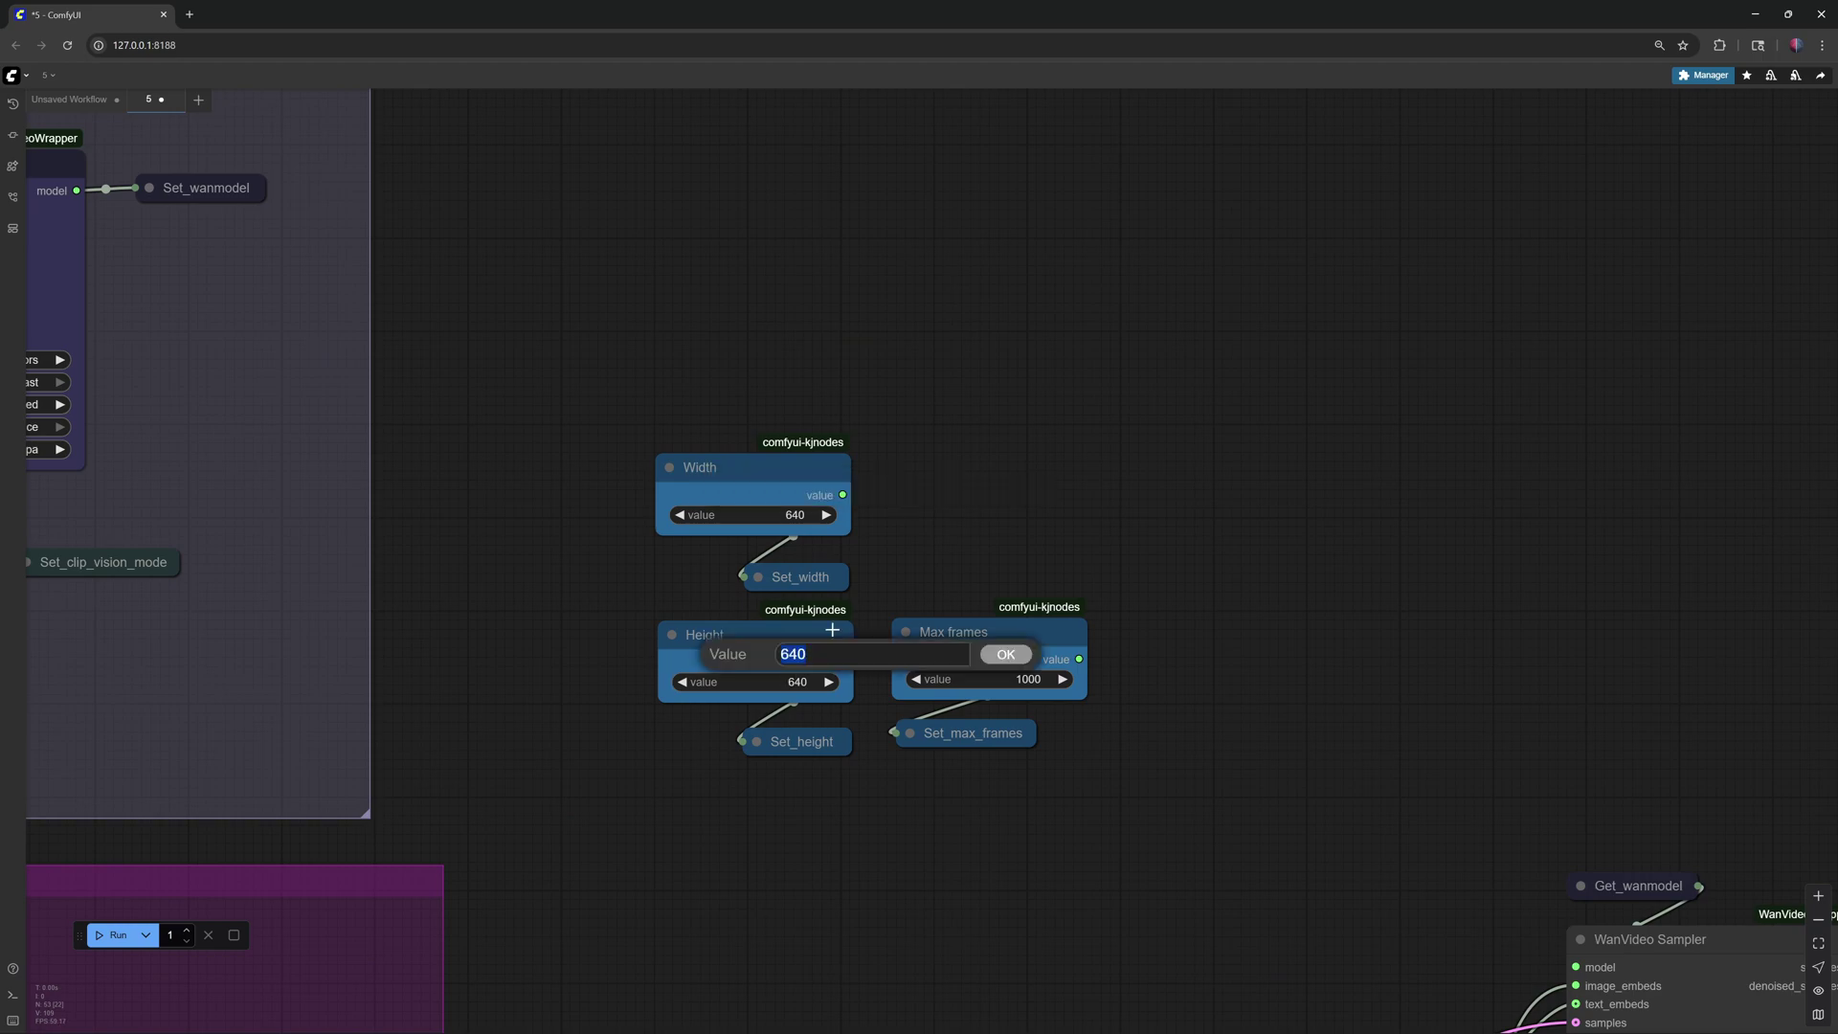
click(1042, 499)
scroll(1301, 714, down, 2)
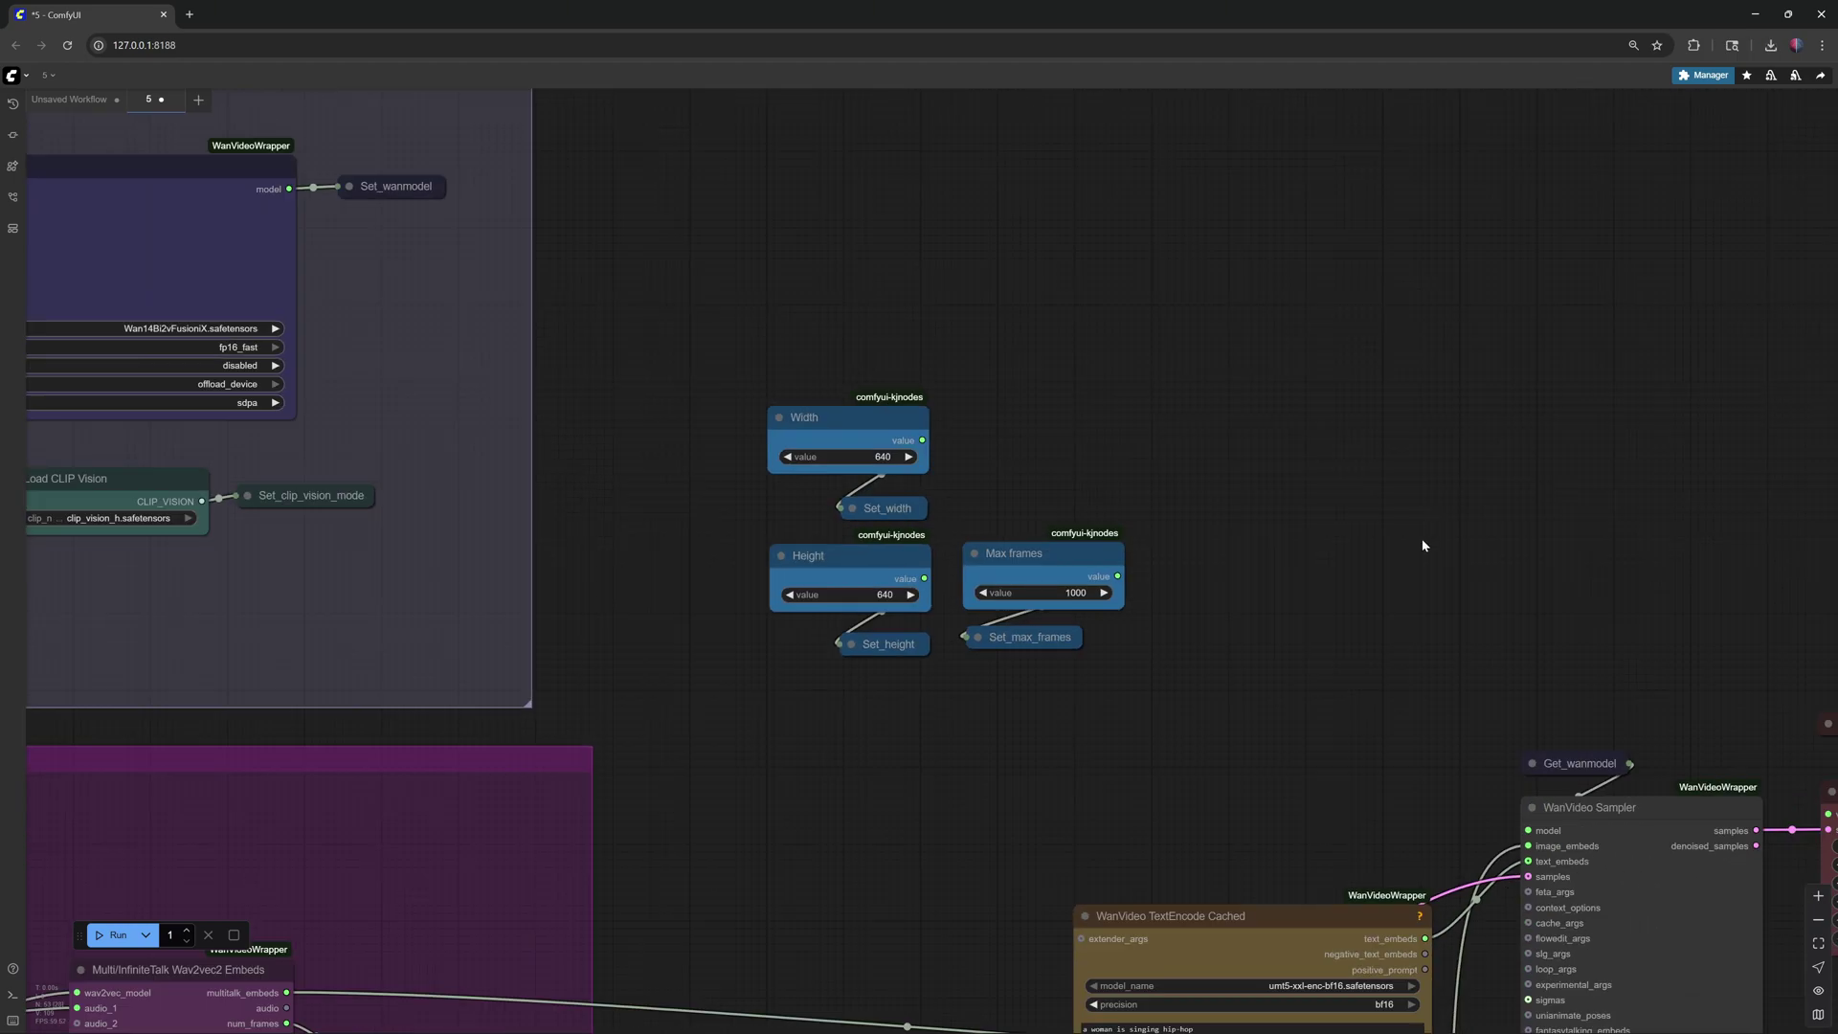
drag(1423, 541, 1261, 276)
scroll(1044, 842, up, 3)
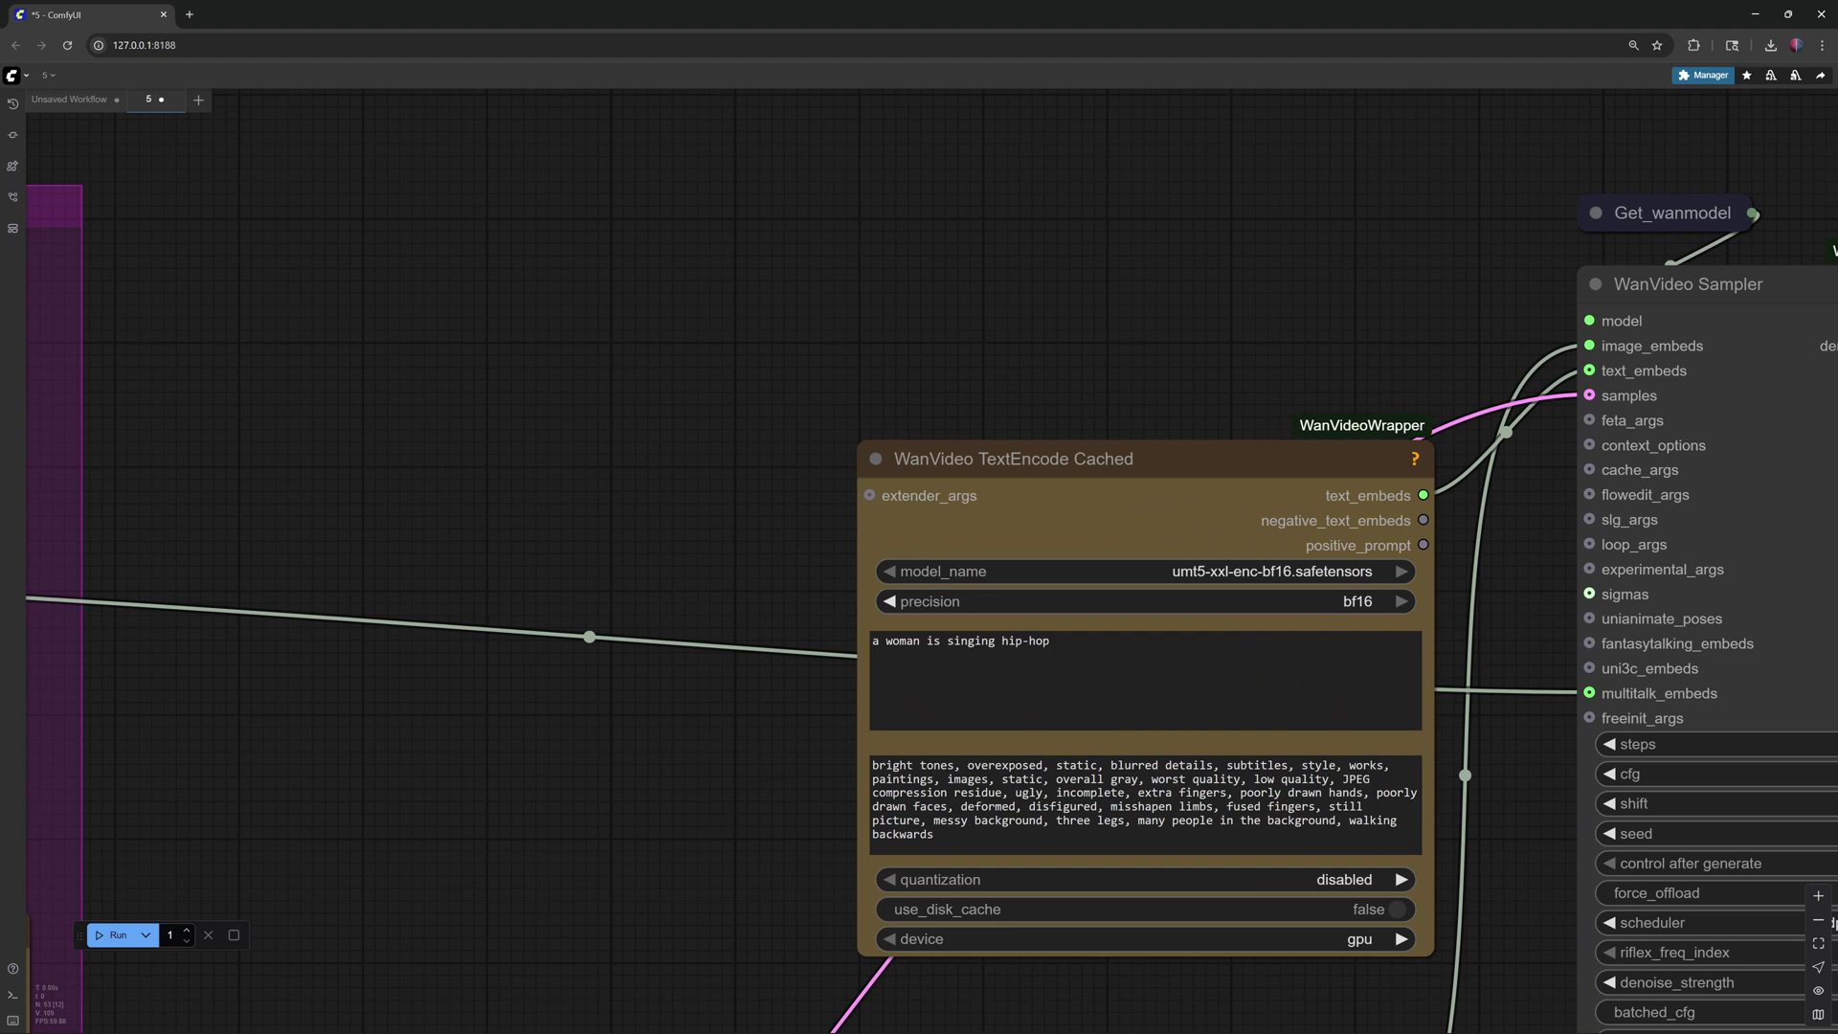
drag(1050, 641, 947, 640)
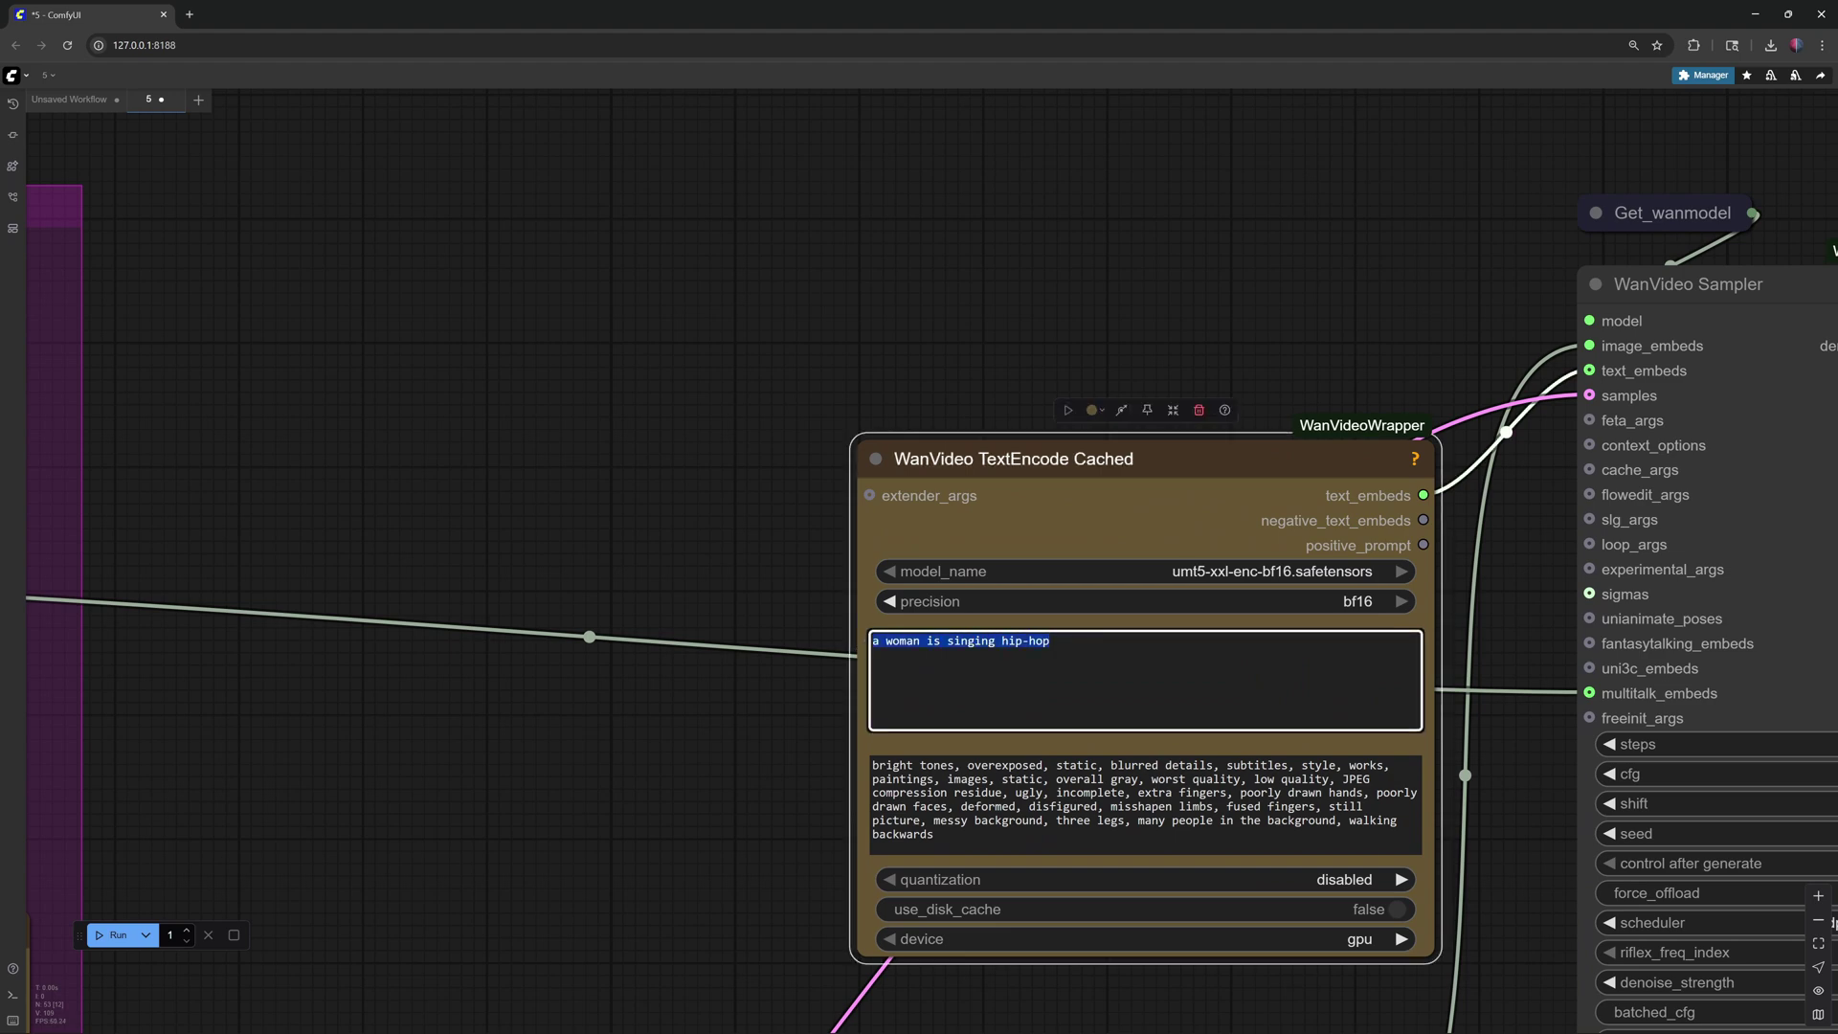
click(1051, 641)
scroll(793, 706, down, 1)
drag(608, 764, 862, 677)
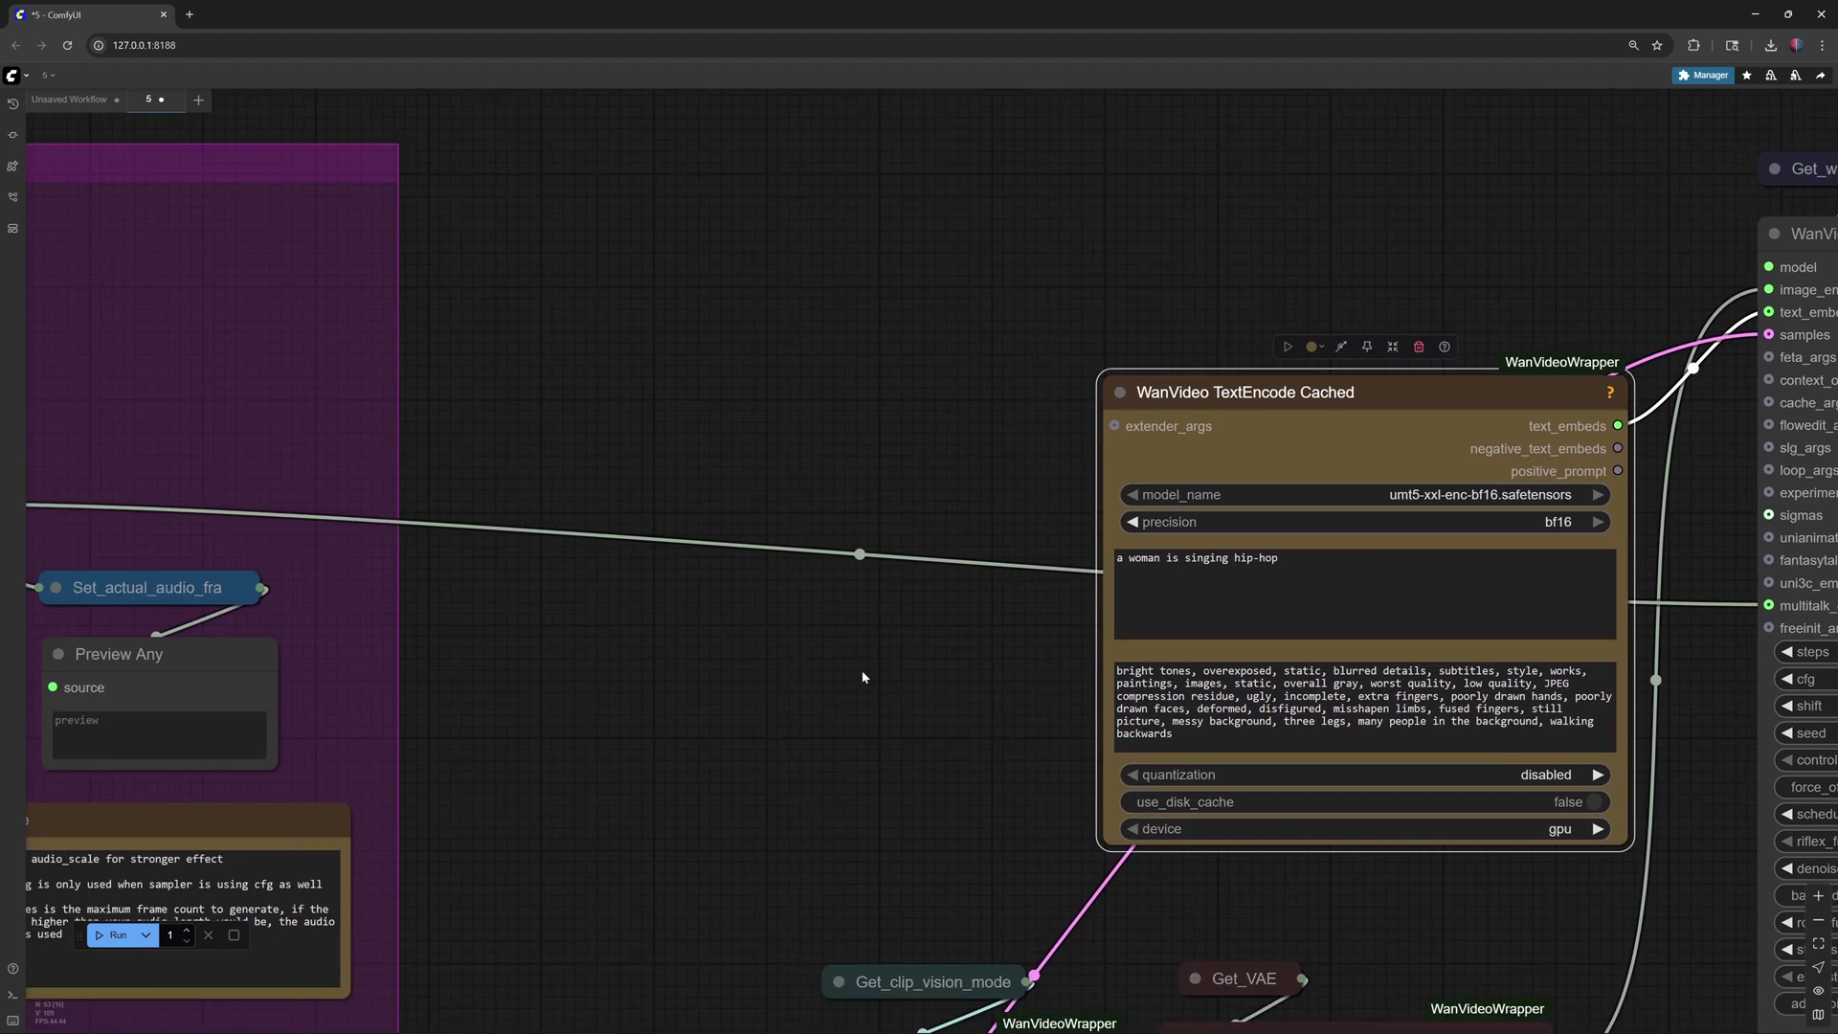
Step: Start the run so the TencentGameMate chinese-wav2vec2-base files download in the console
click(101, 938)
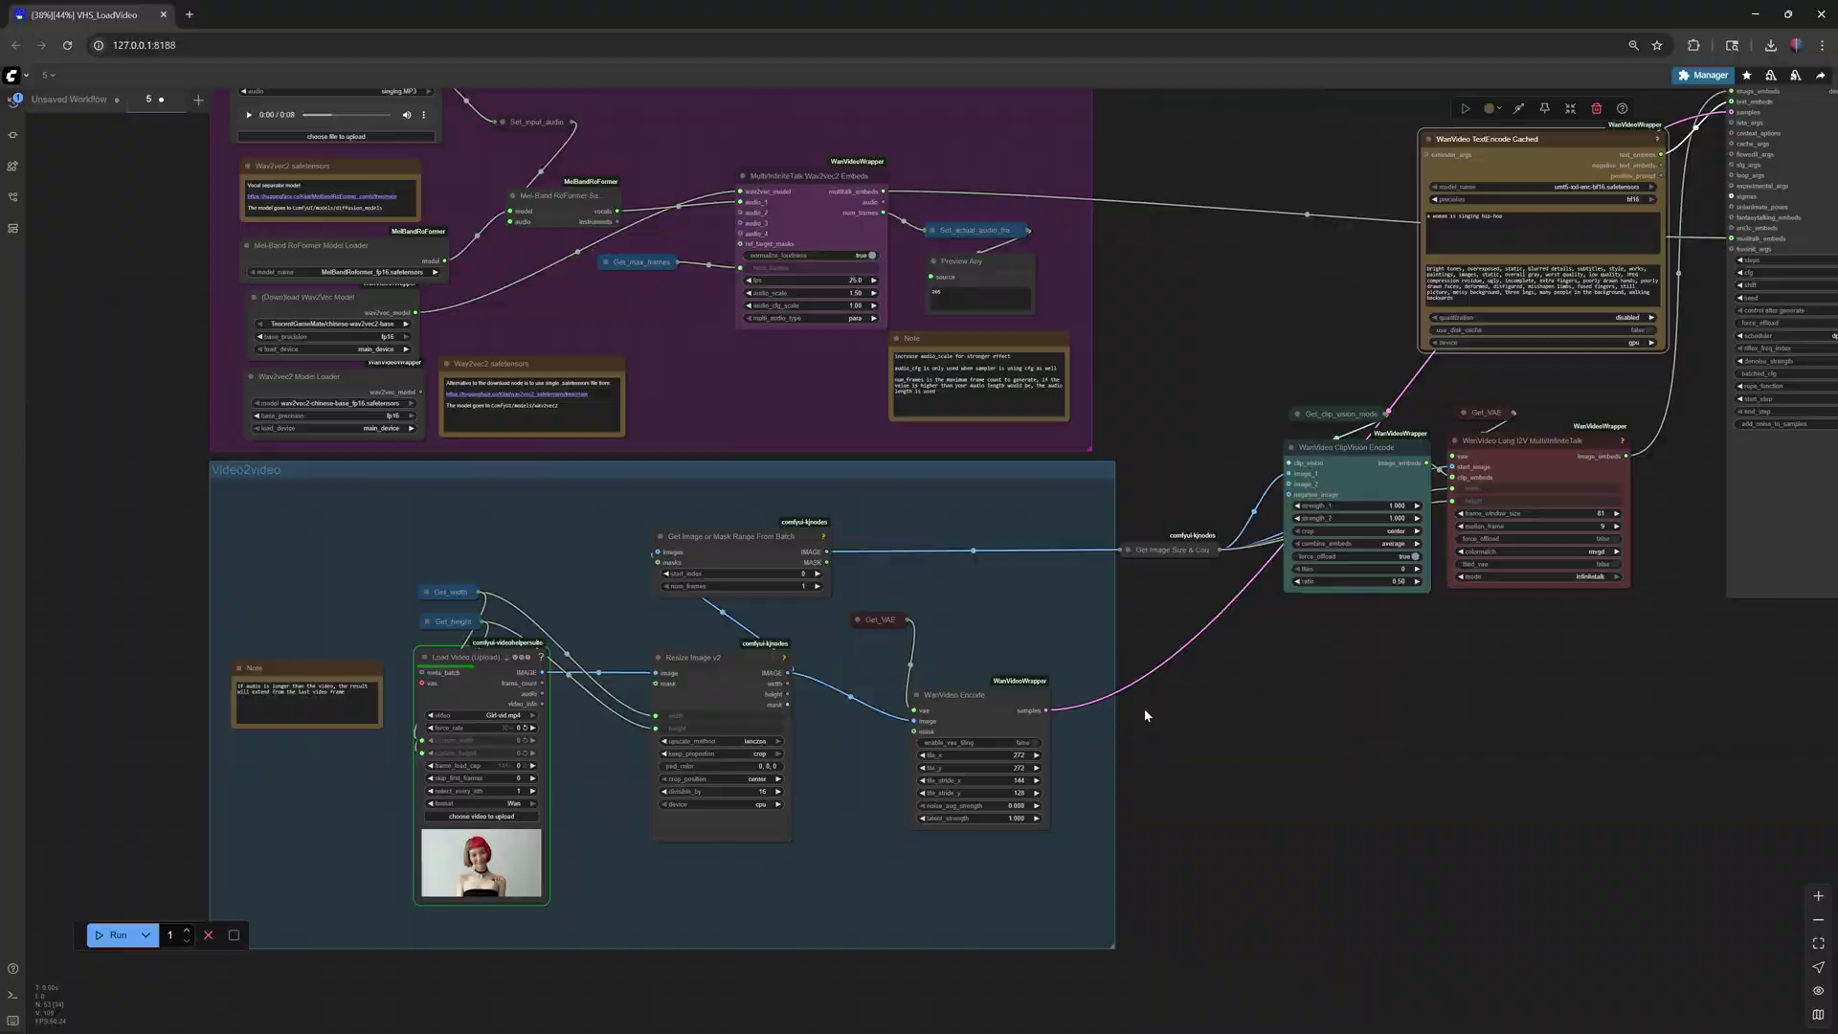
Step: Follow WanVideo Encode, Sampler and Video Combine until the InfiniteTalk singing video preview appears
drag(1145, 709, 1085, 610)
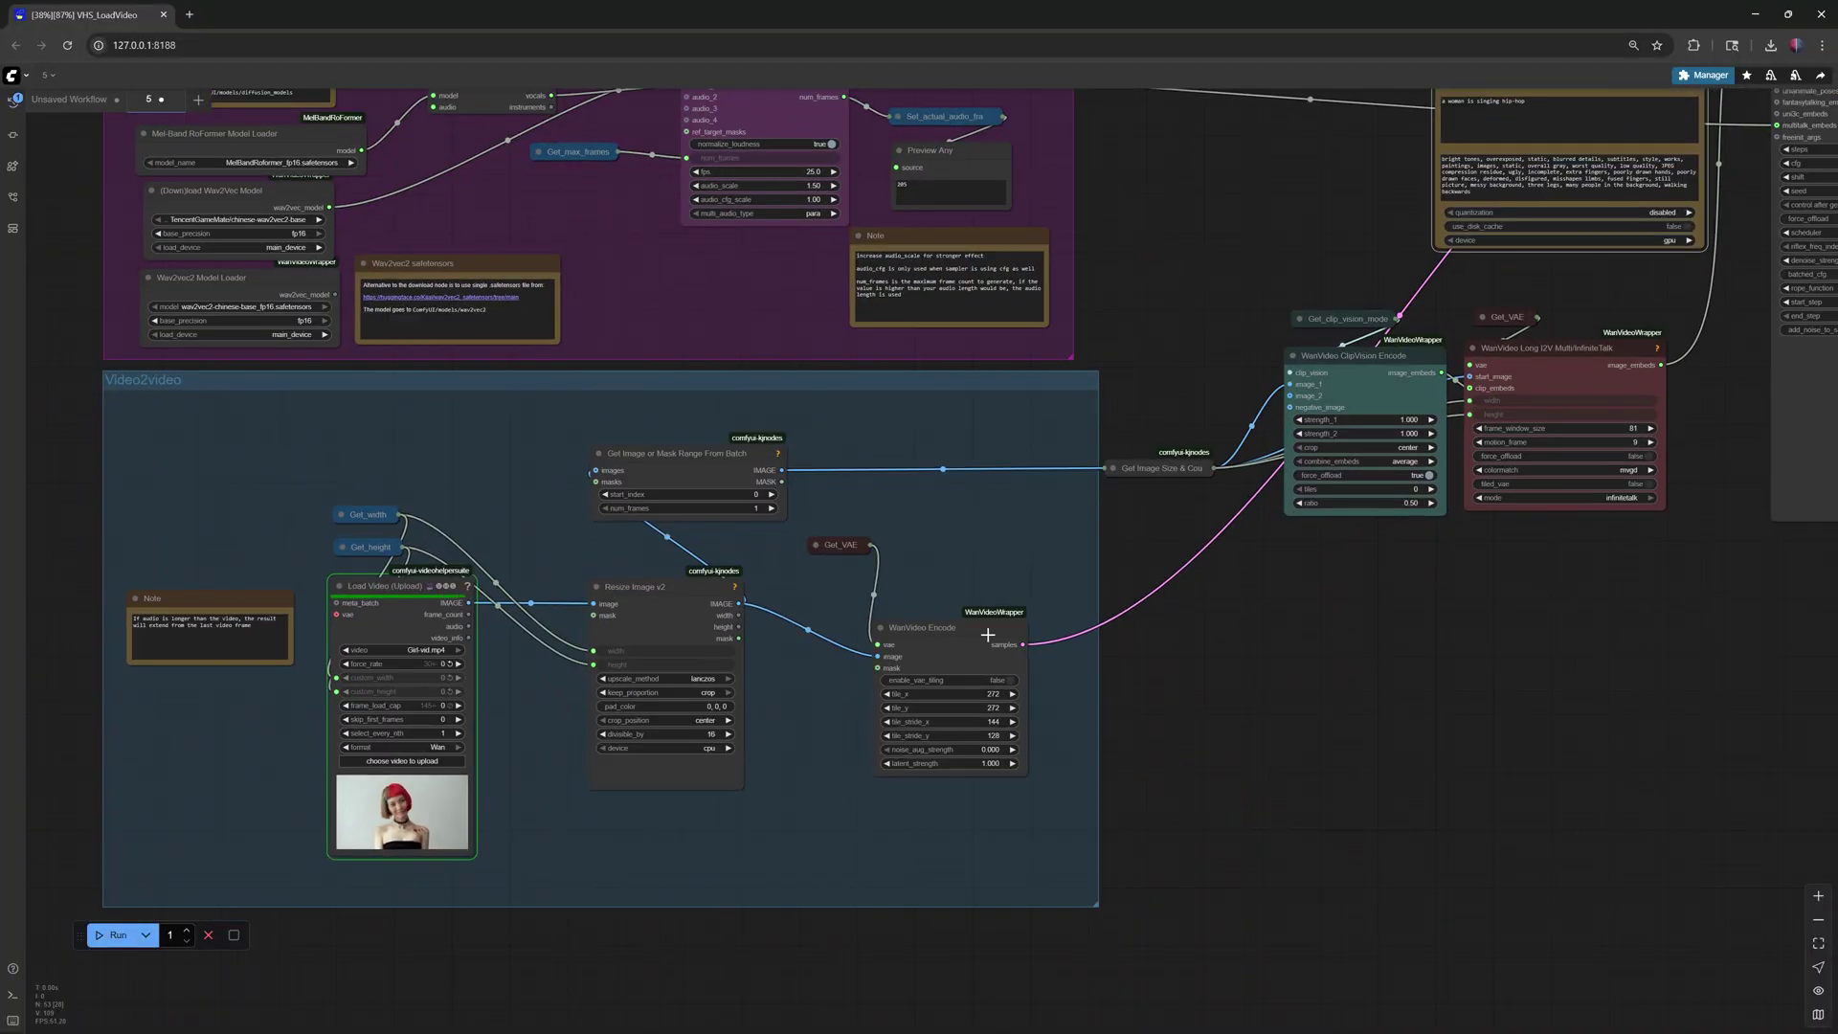
scroll(1309, 737, up, 1)
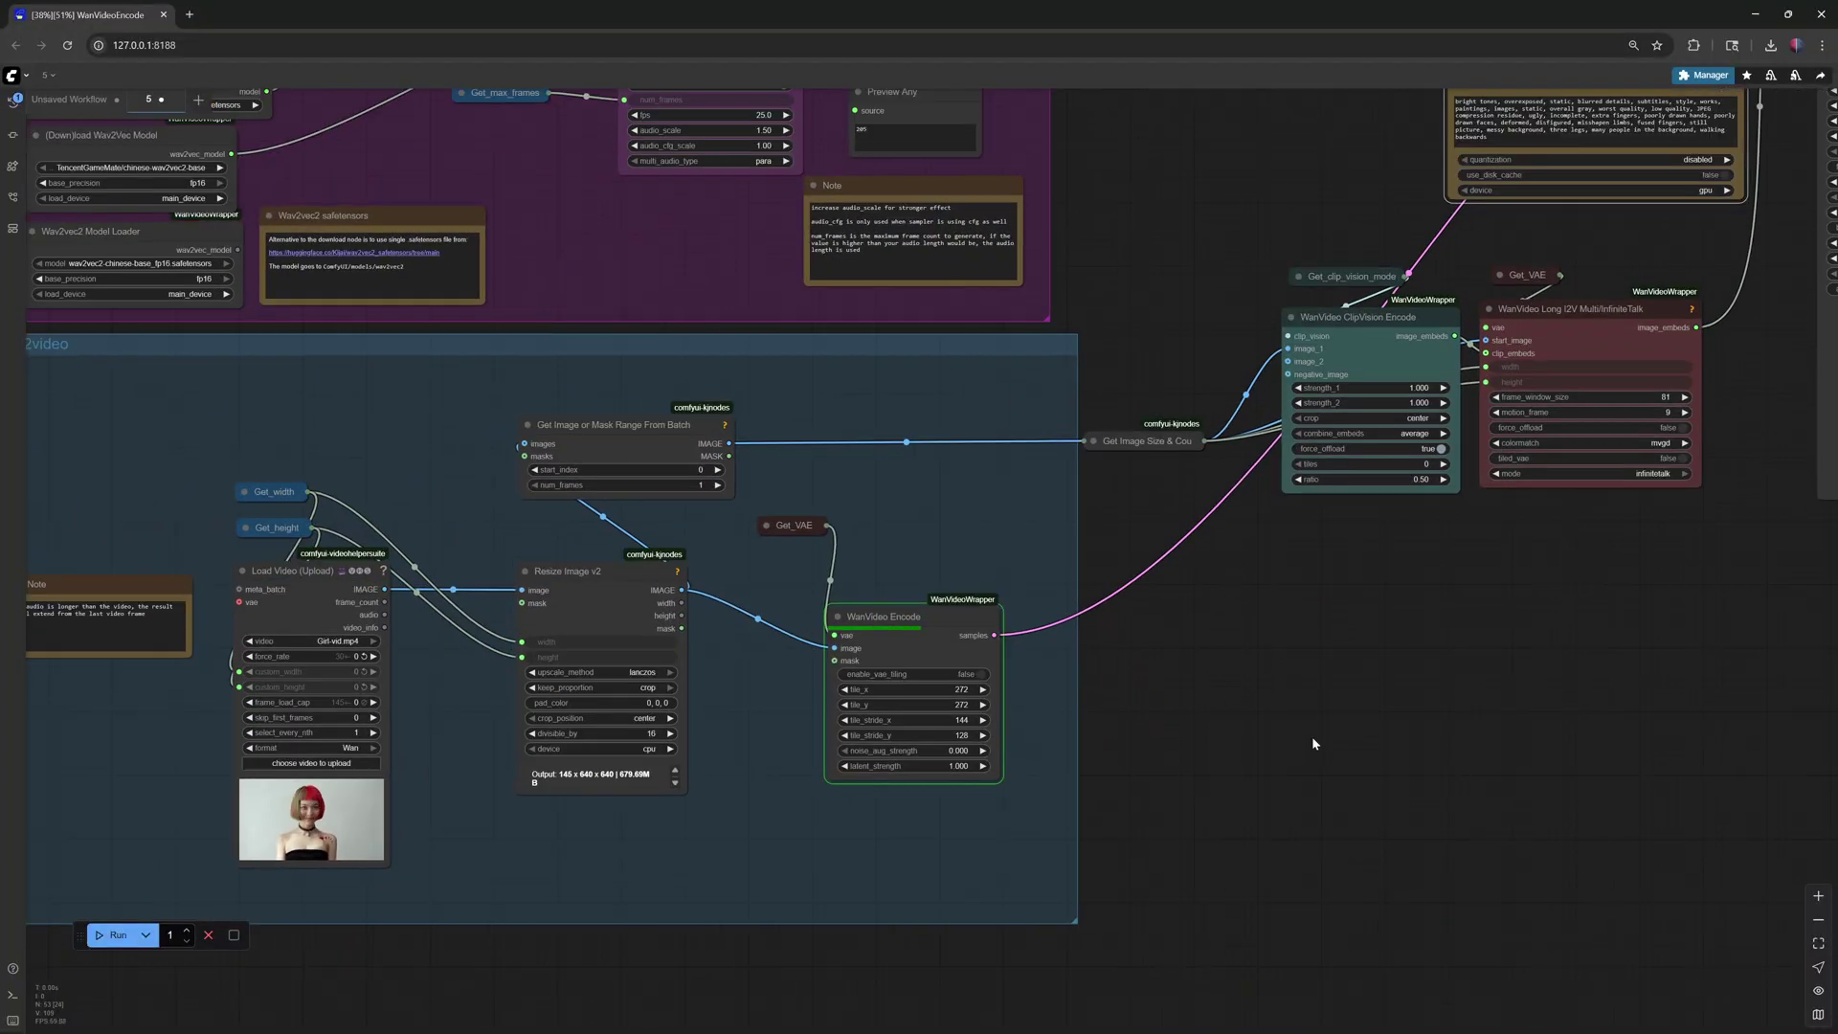
scroll(1322, 727, down, 5)
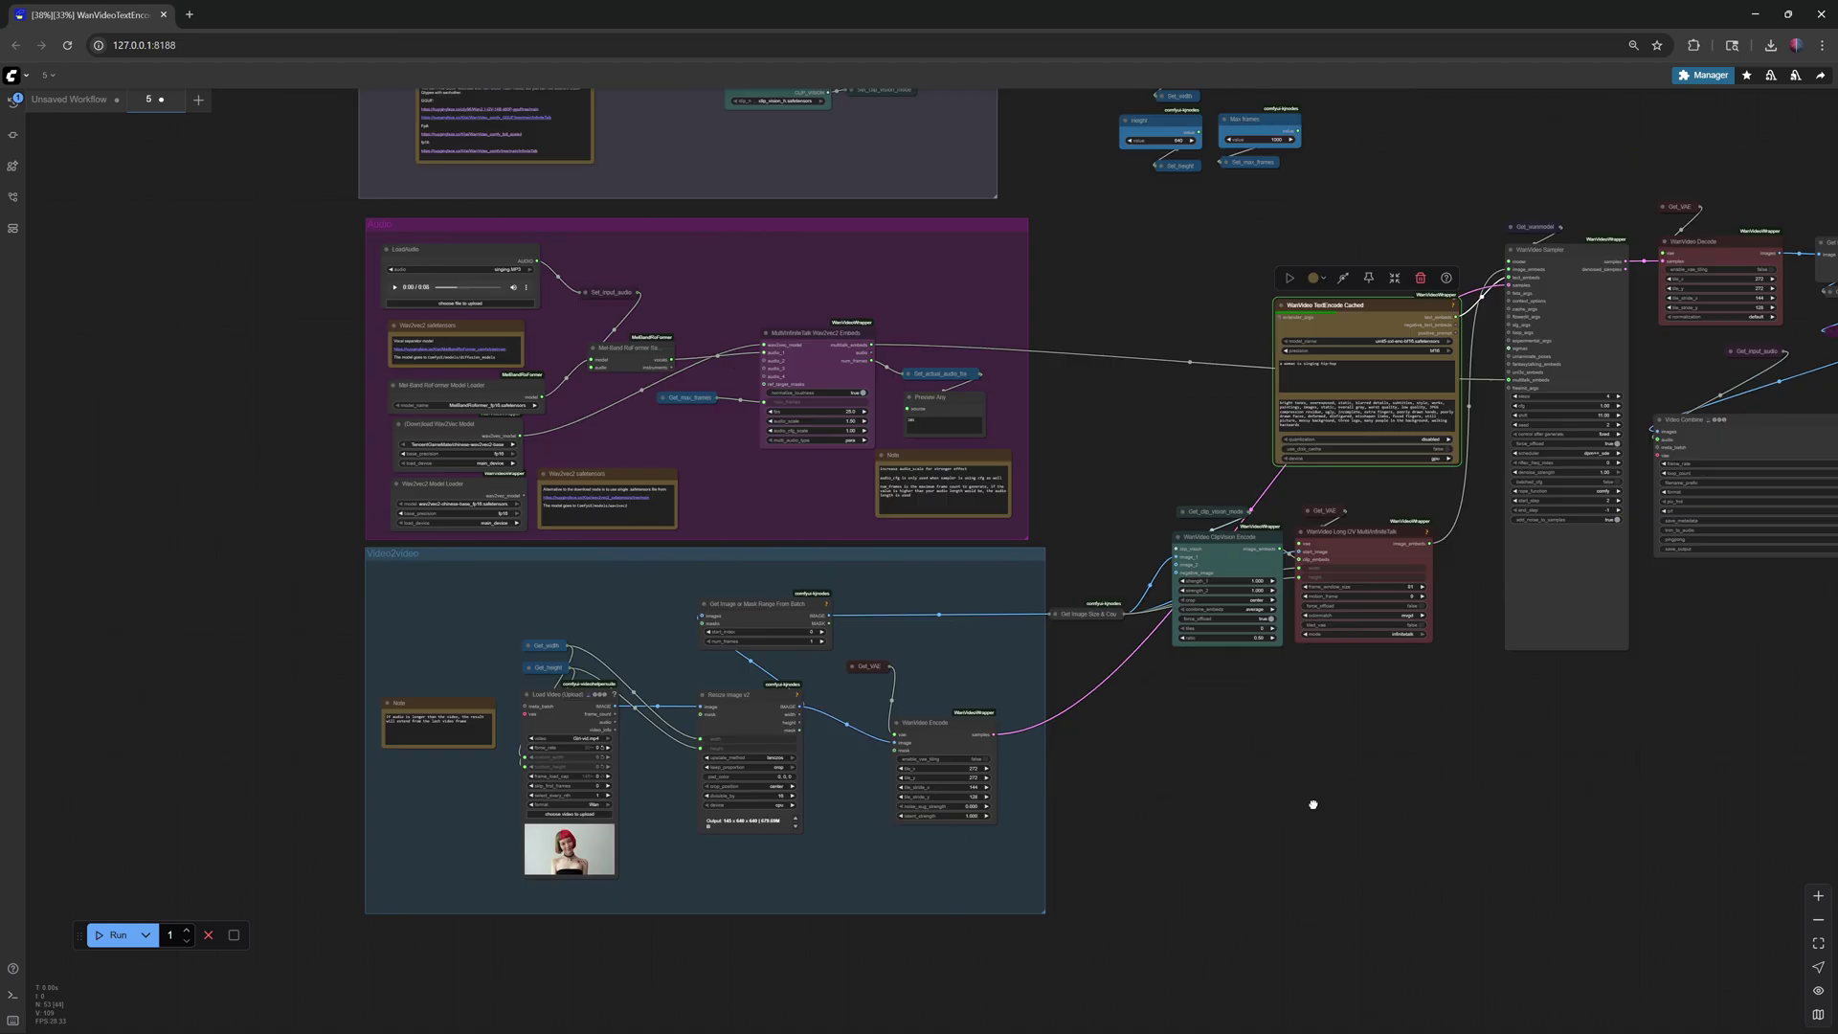
drag(1312, 804, 1158, 914)
scroll(1159, 914, up, 3)
scroll(1158, 914, up, 1)
scroll(1291, 923, right, 5)
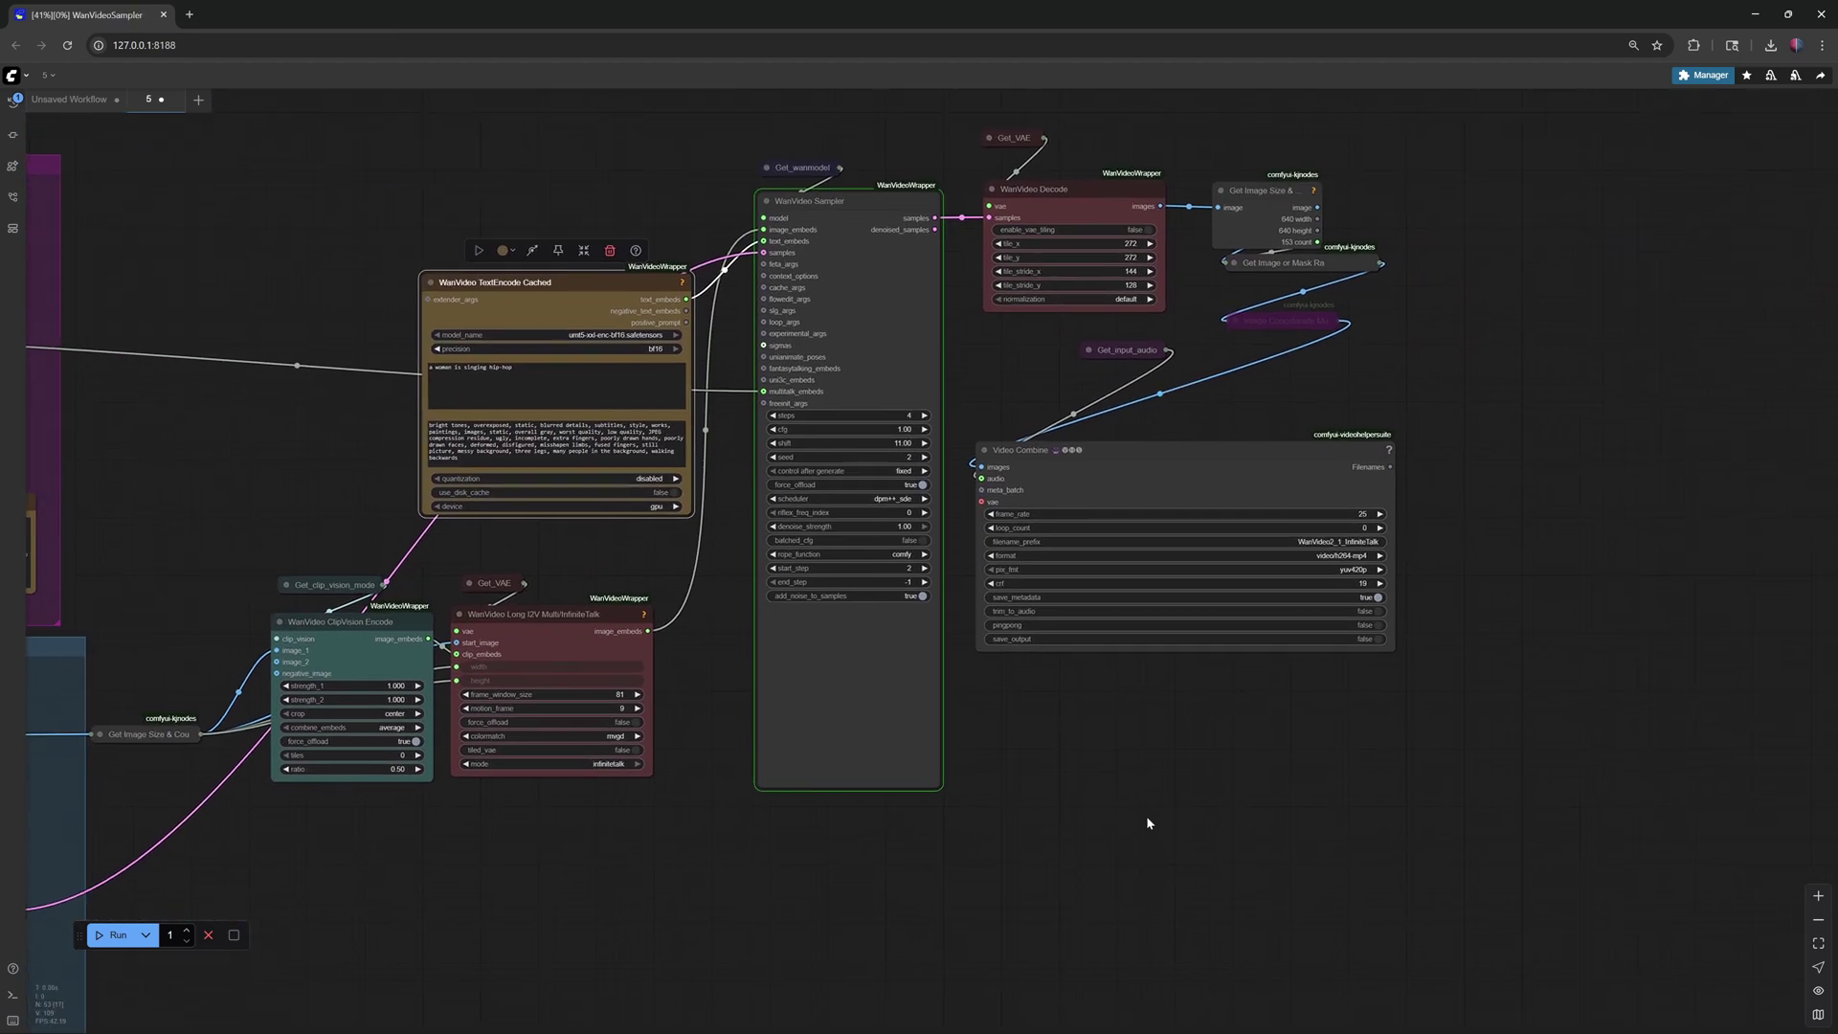
scroll(1092, 819, up, 1)
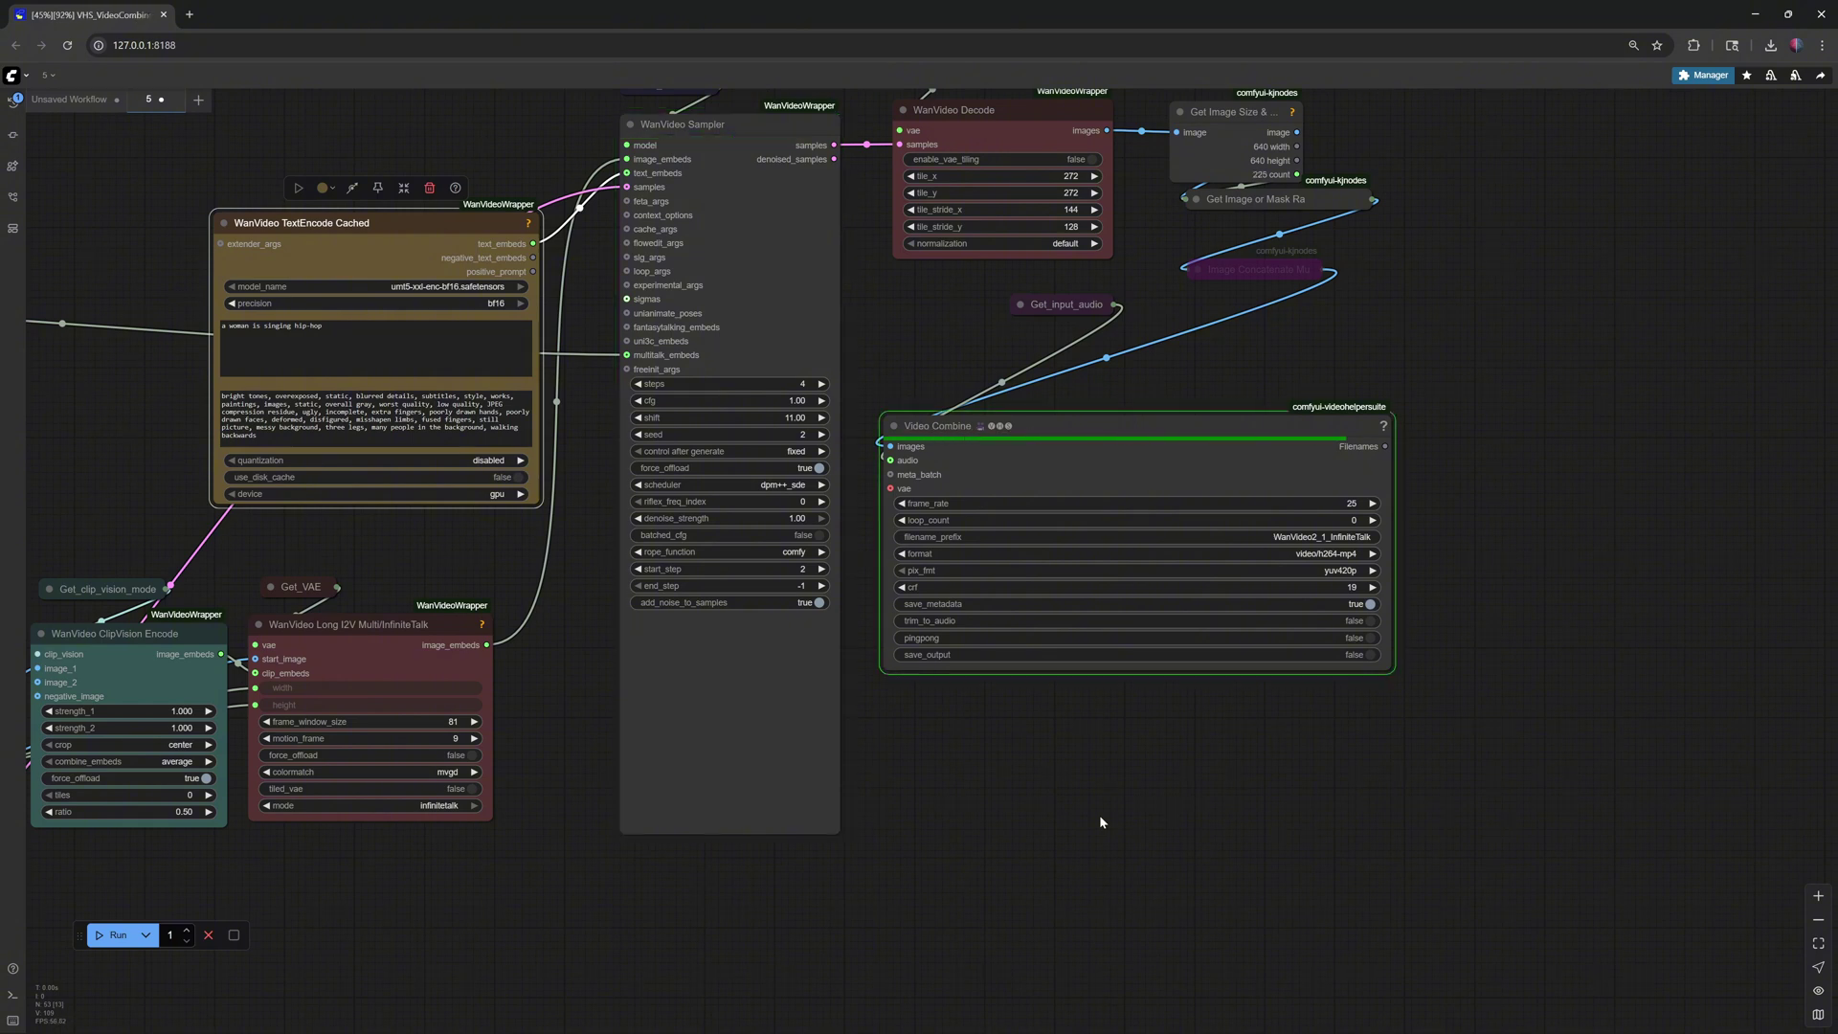
scroll(1477, 739, down, 2)
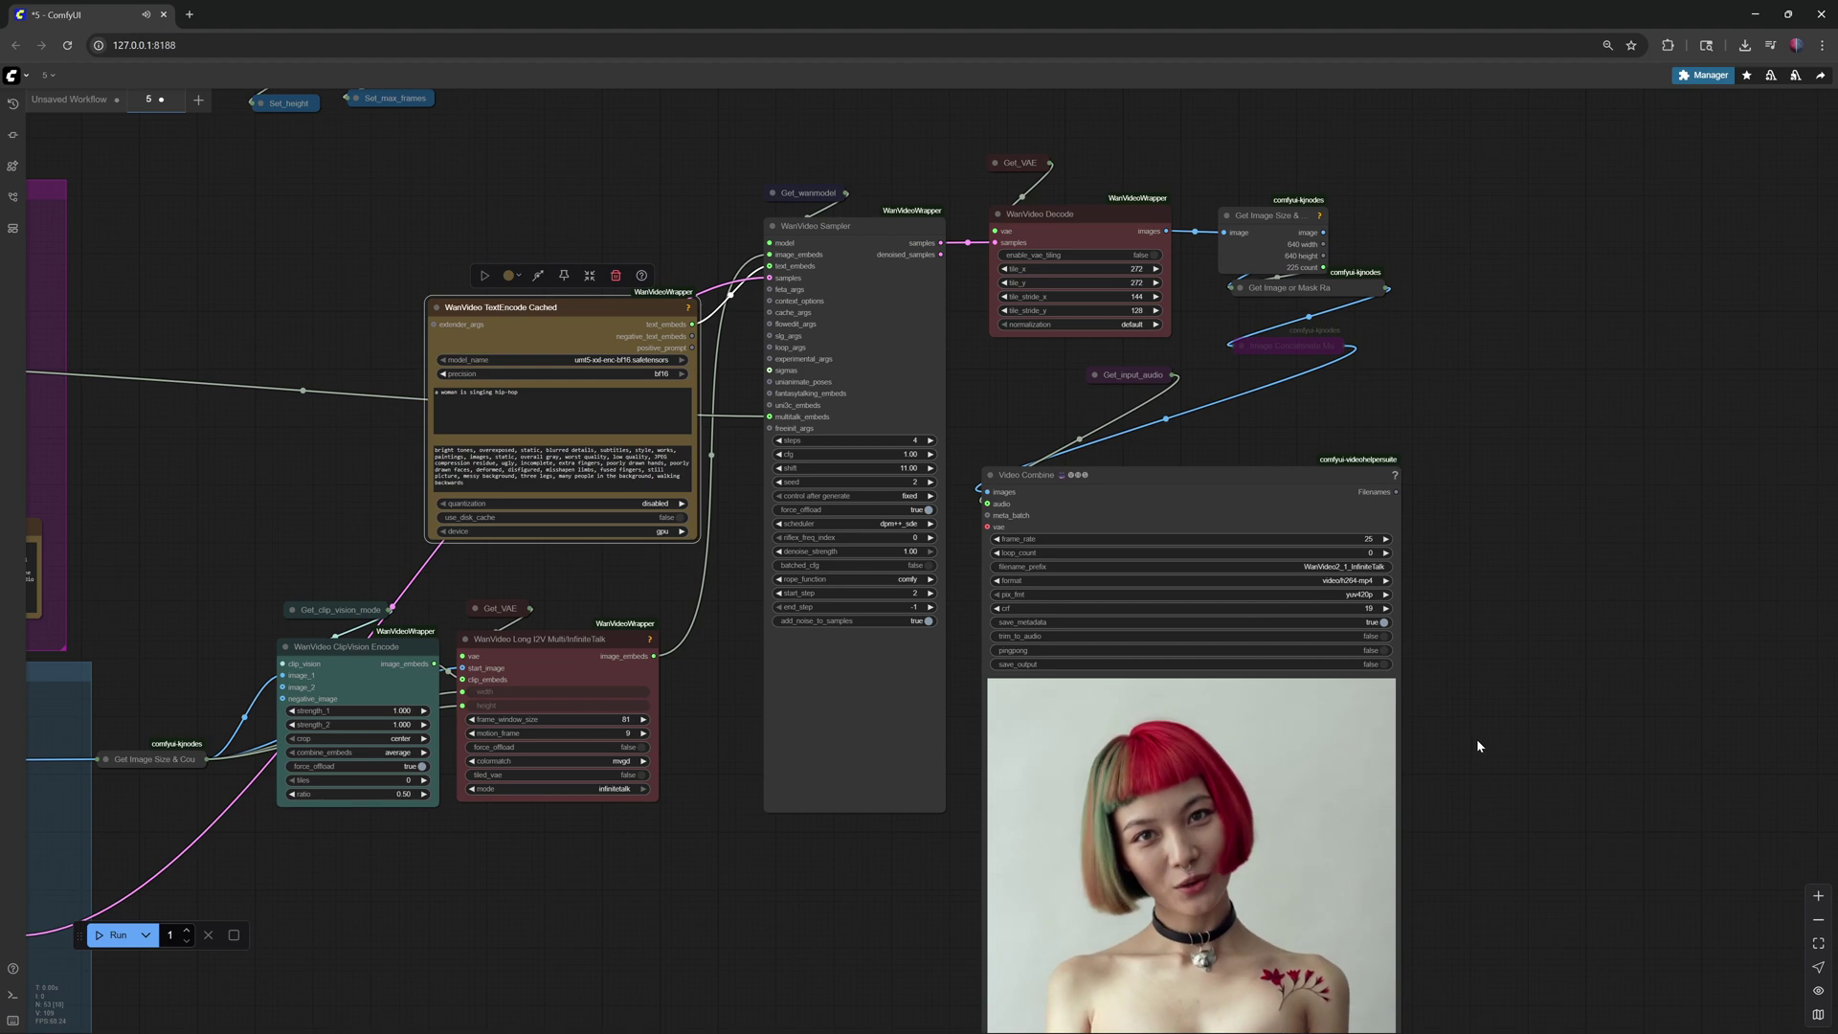
scroll(1331, 552, up, 4)
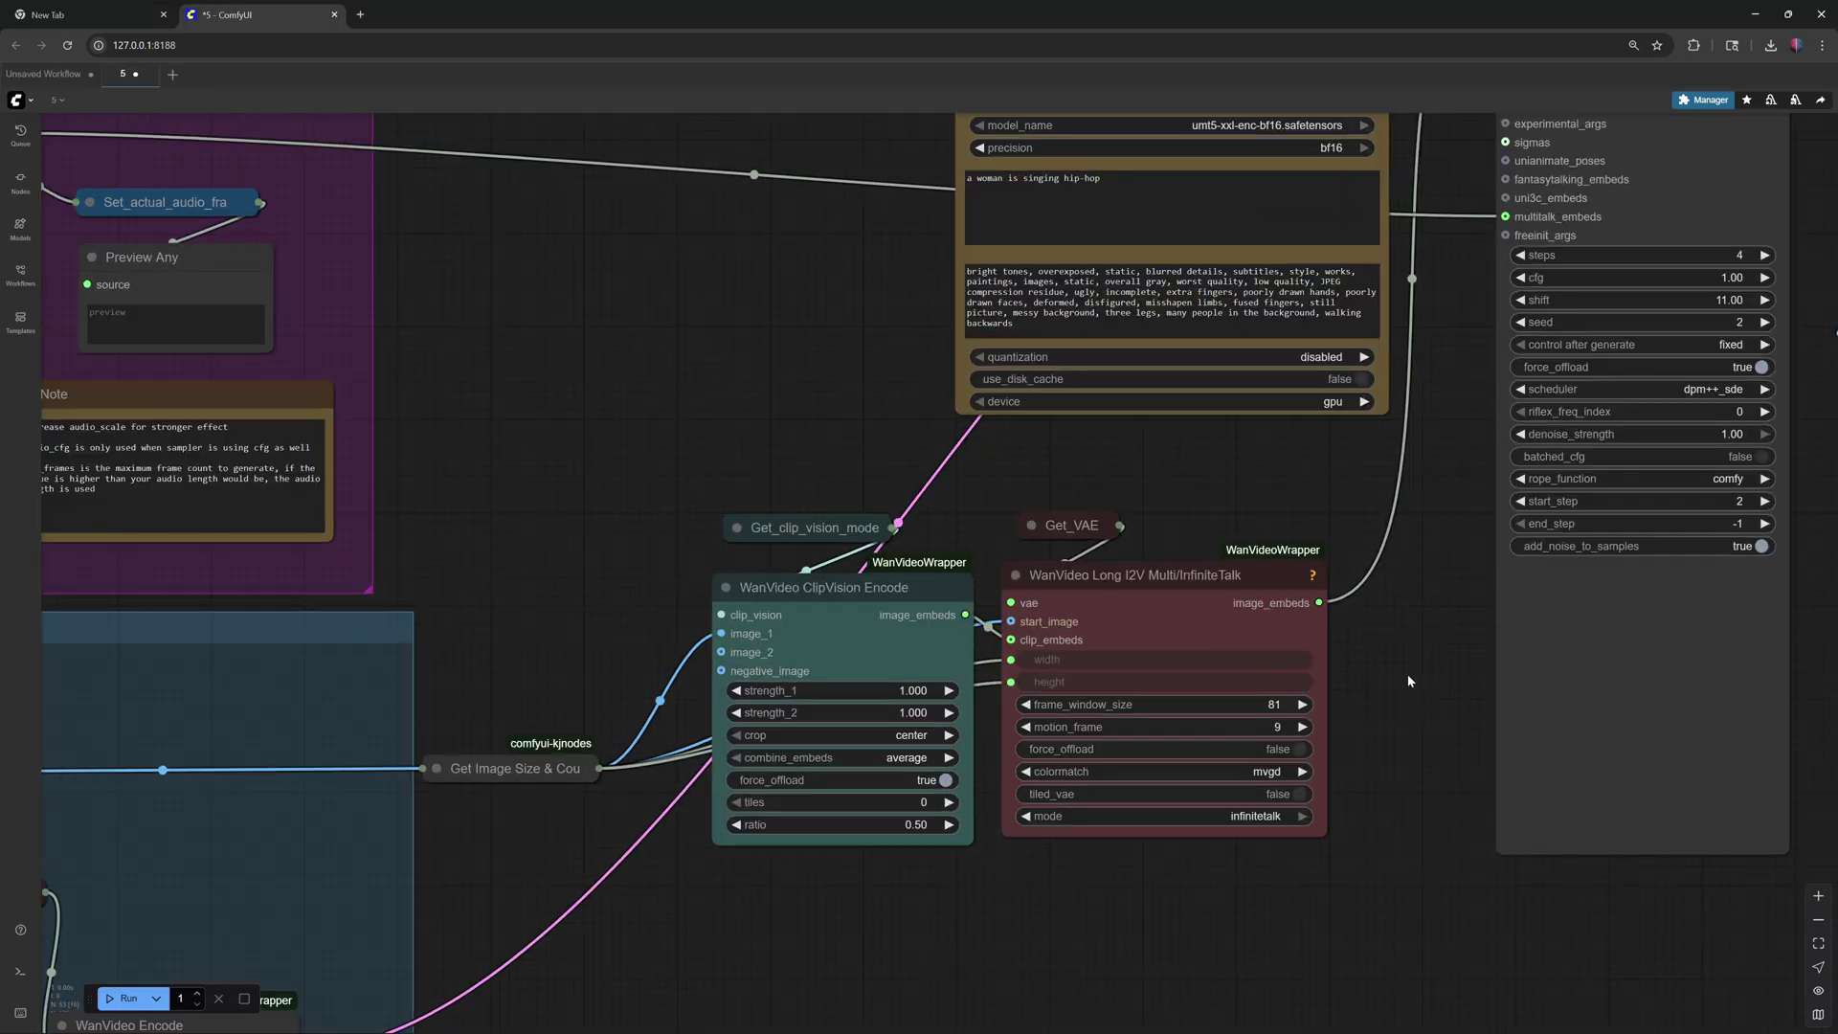
scroll(1408, 681, up, 3)
Step: Set frame_window_size to 49 and motion_frame to 7 on the InfiniteTalk node
scroll(1408, 680, up, 3)
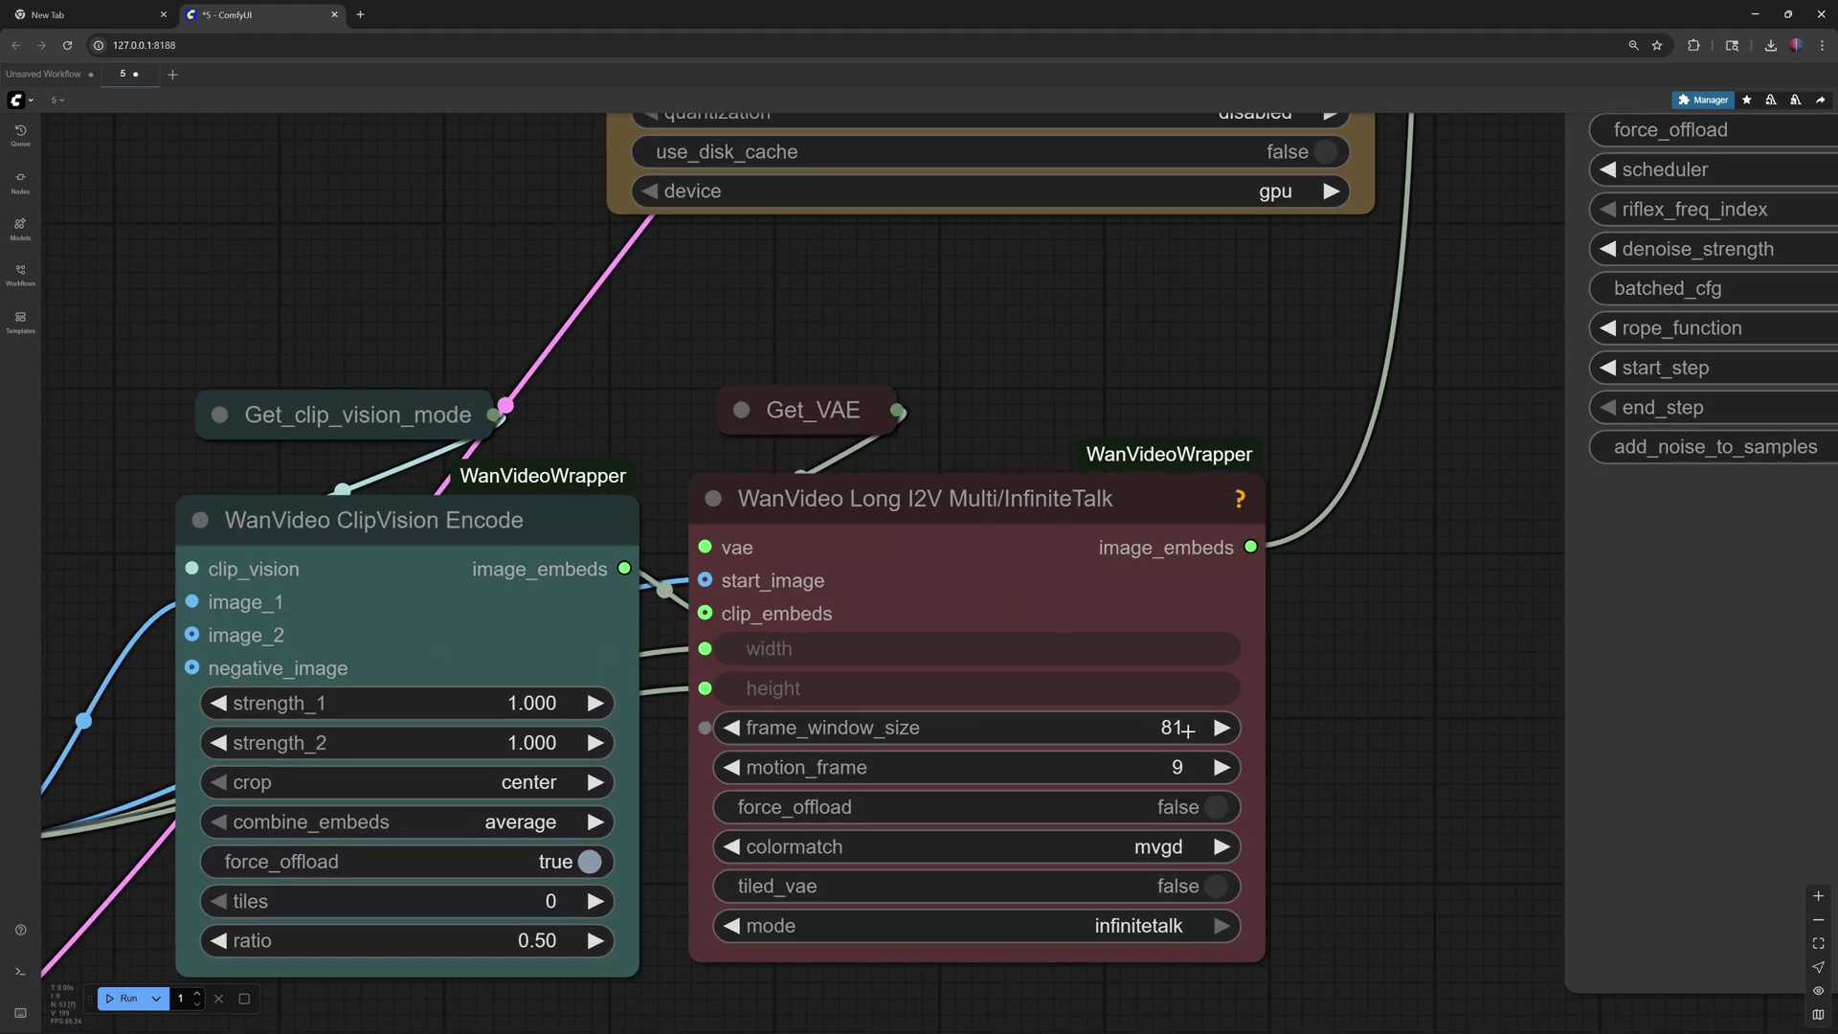
click(1188, 731)
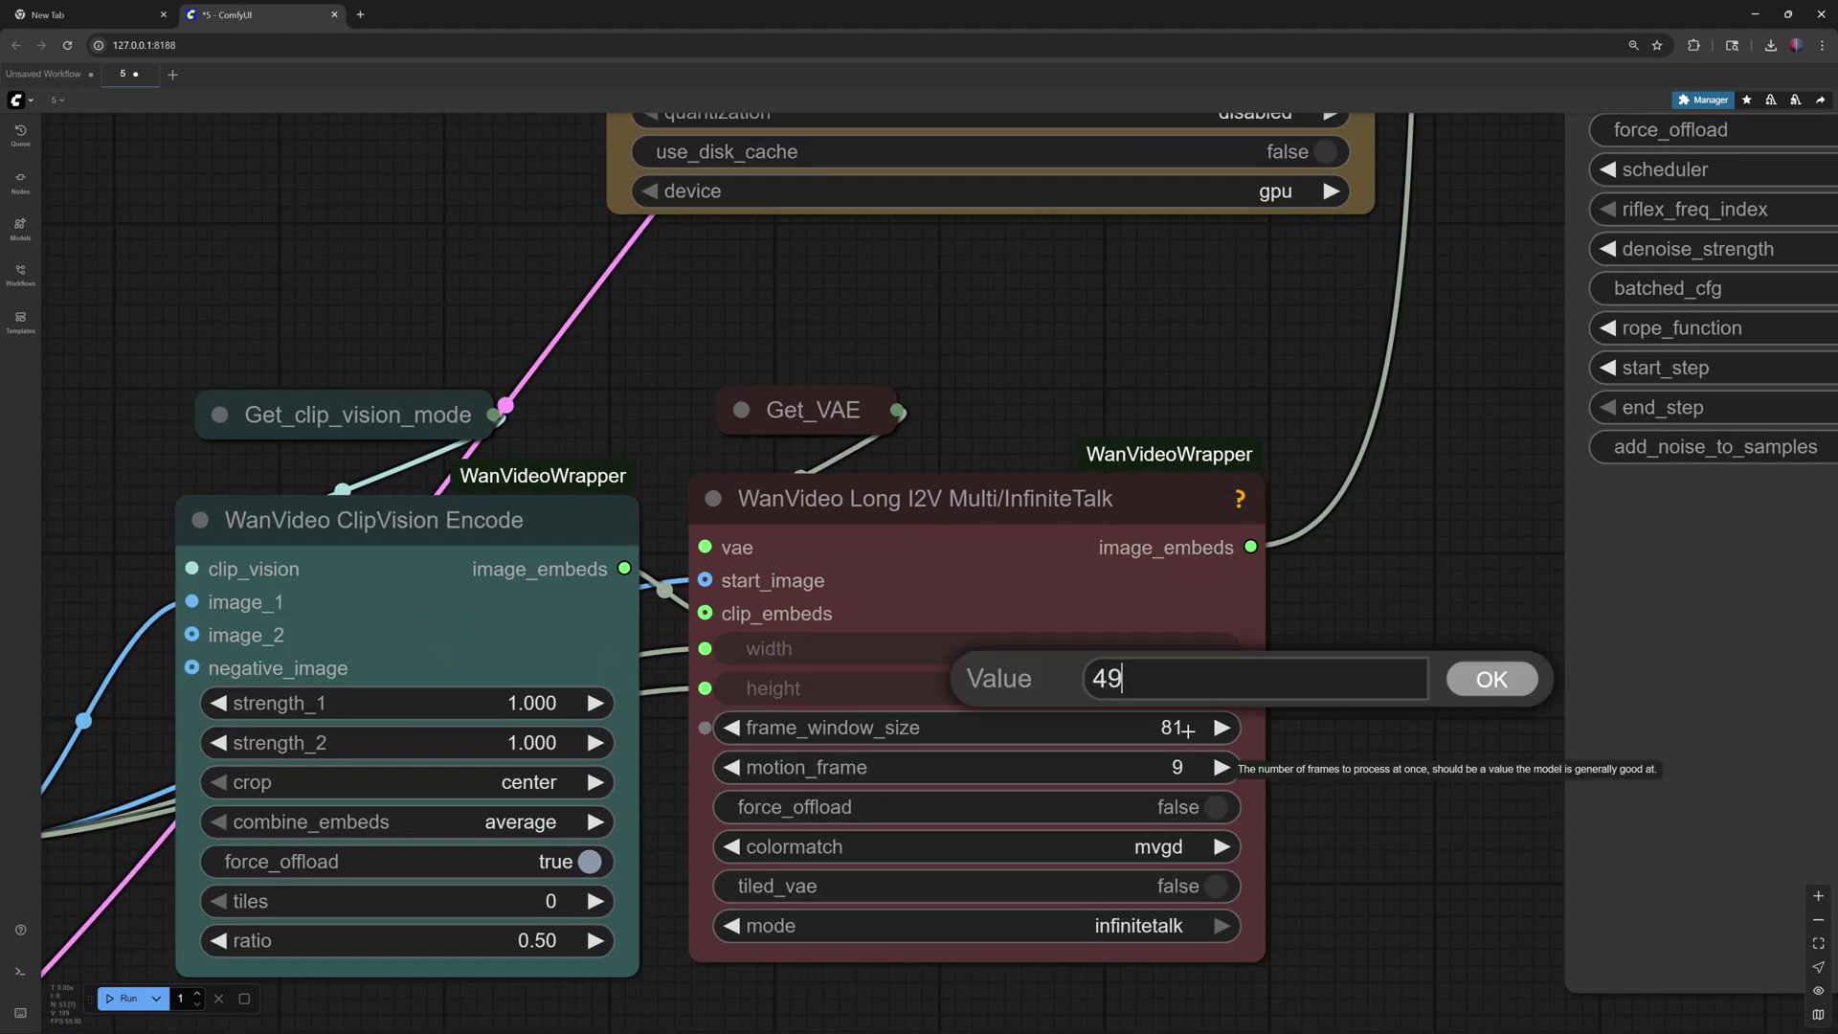
key(Return)
click(1177, 769)
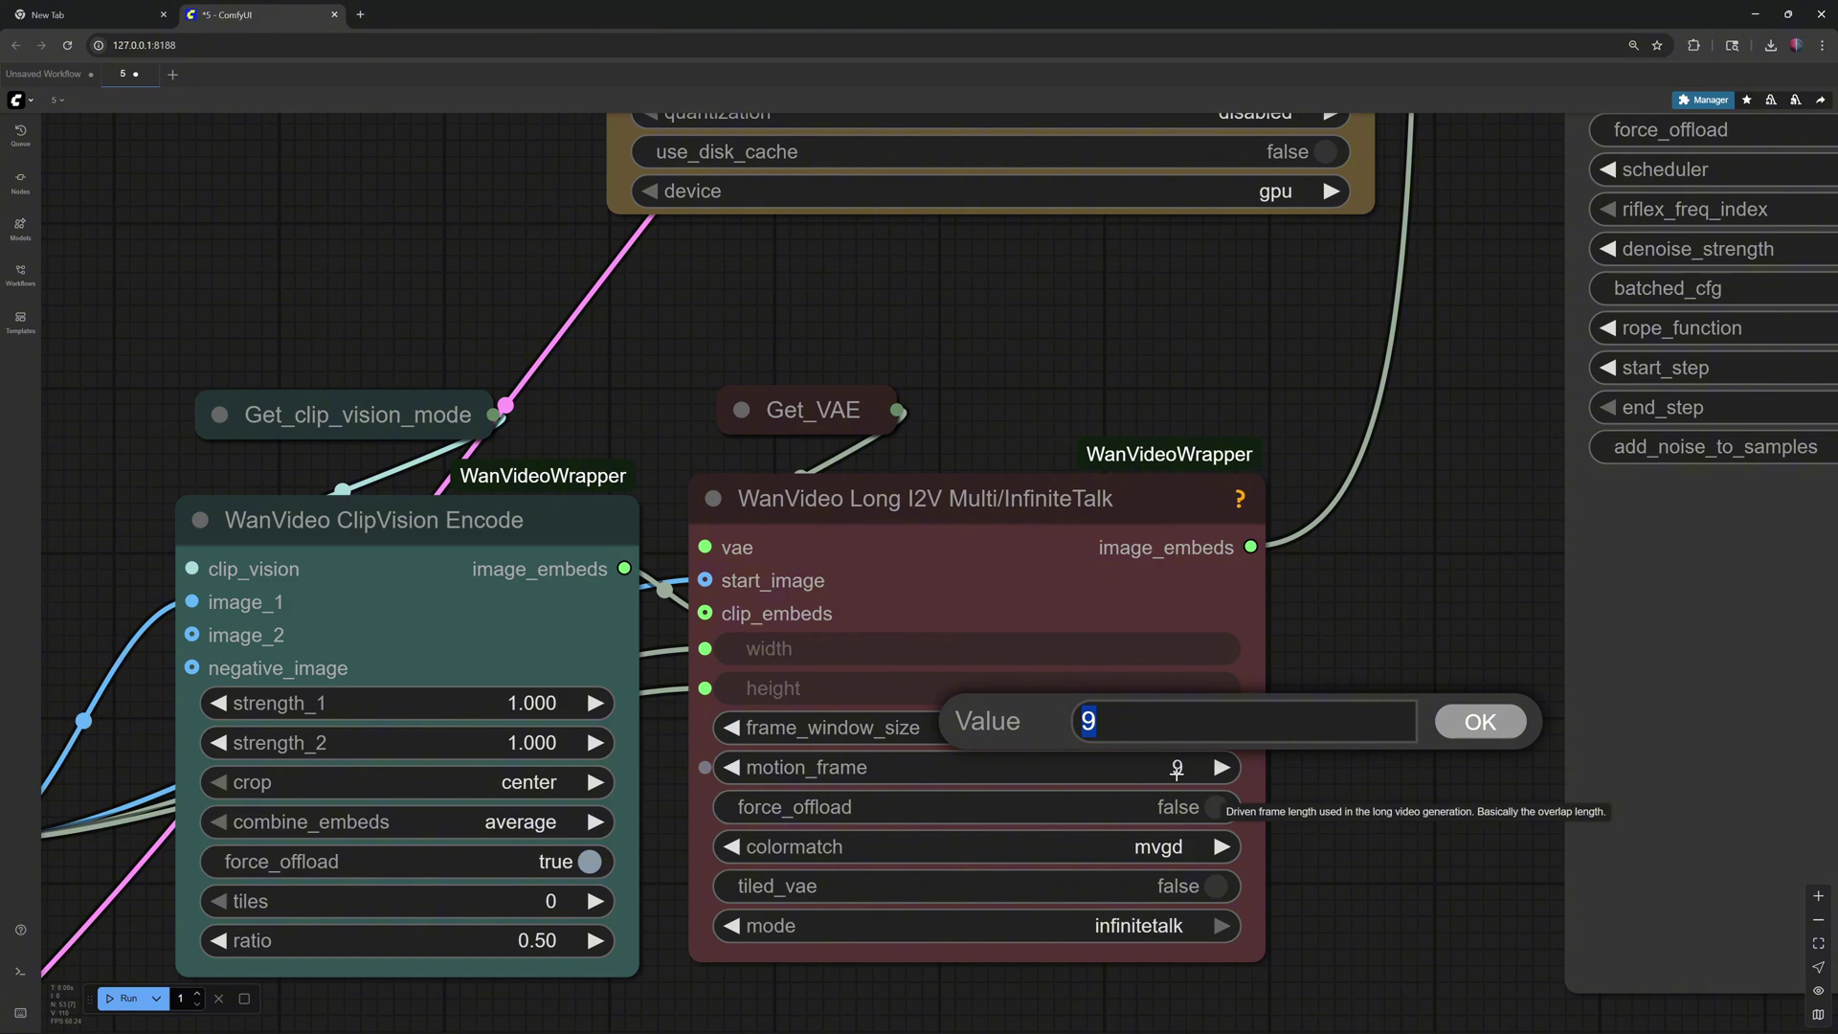
key(Return)
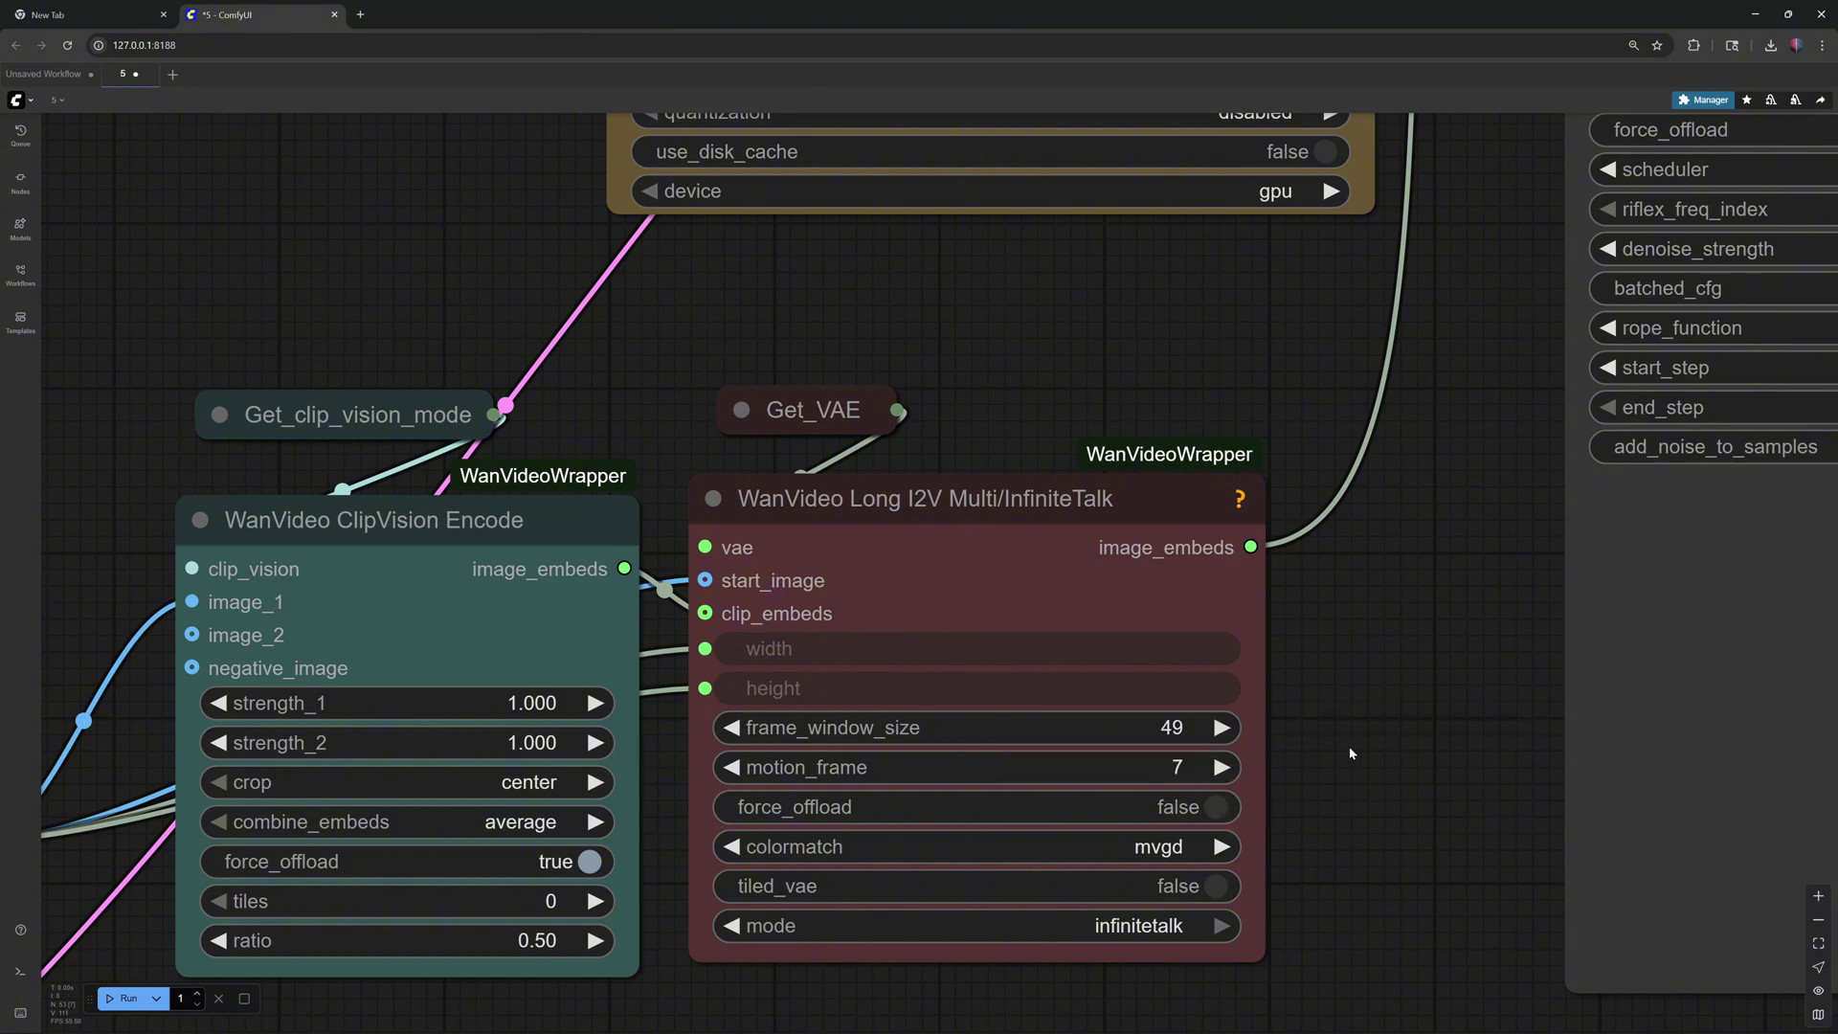
scroll(1351, 753, down, 8)
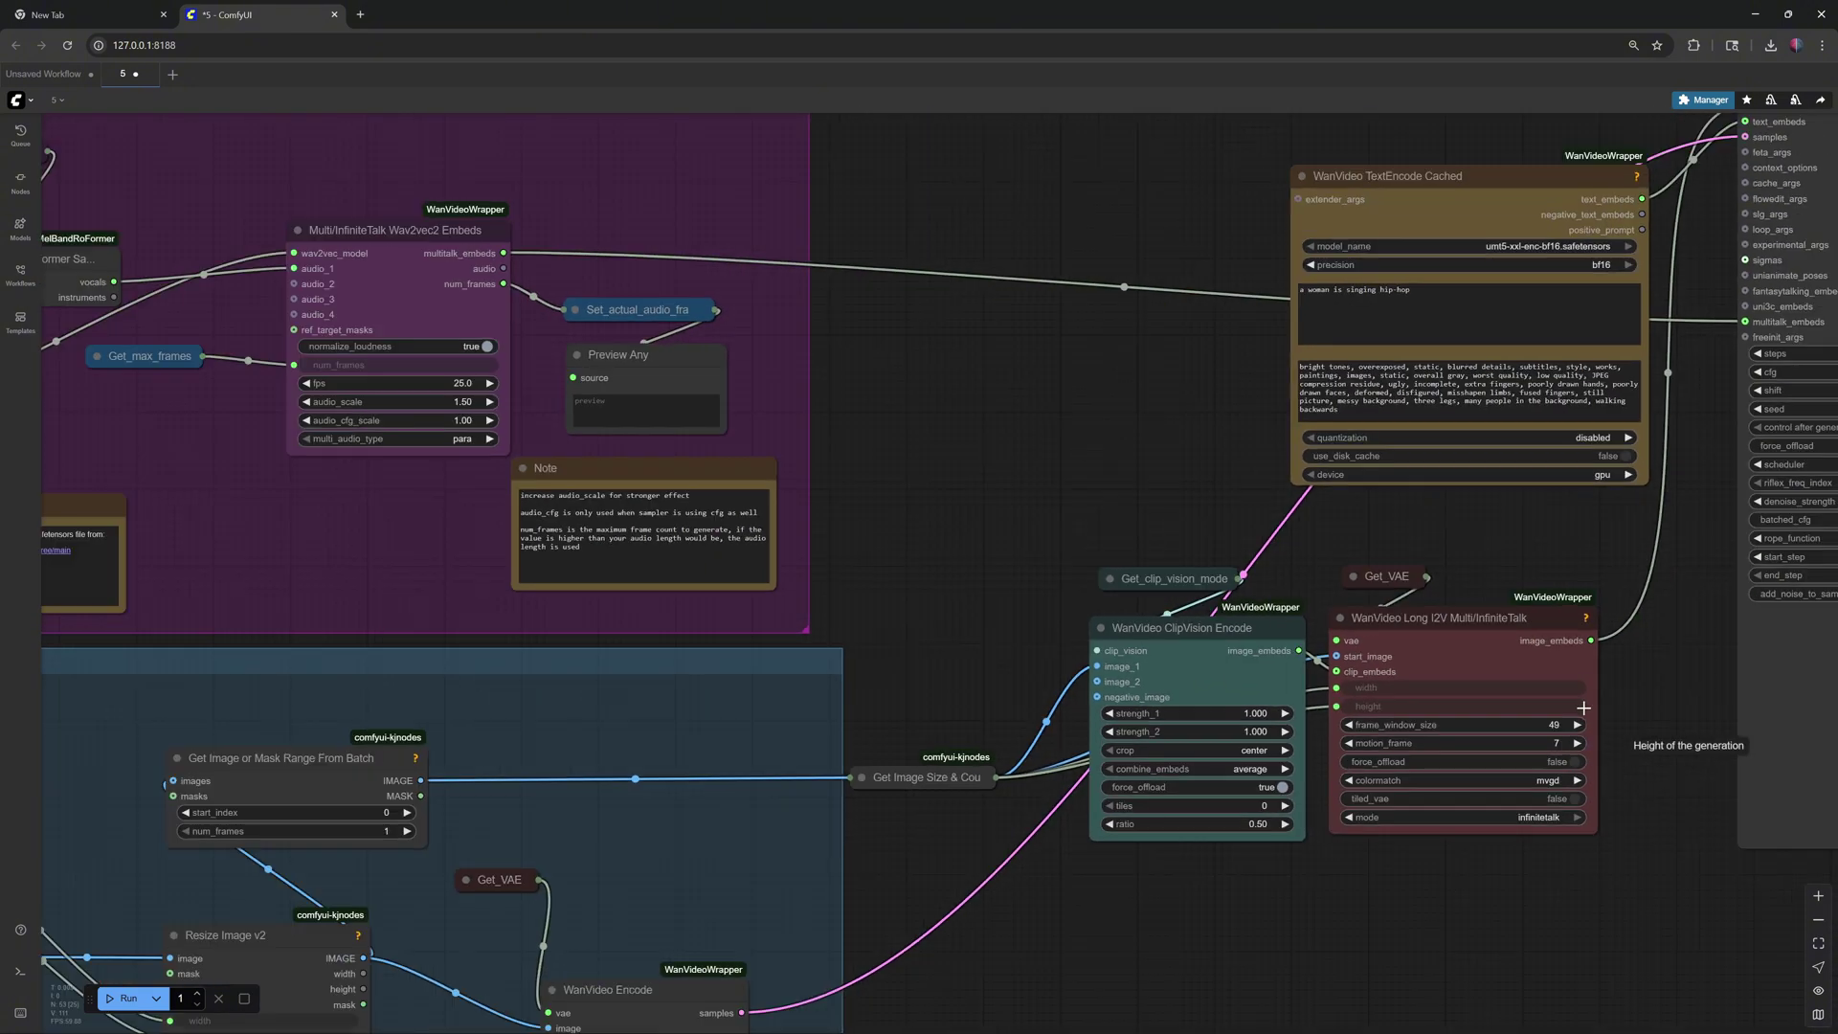
Step: Un-bypass WanVideo Lora Select so the lightx2v distill LoRA feeds the Model Loader at 0.6
scroll(1583, 707, down, 1)
drag(1130, 550, 1376, 793)
scroll(1329, 693, down, 3)
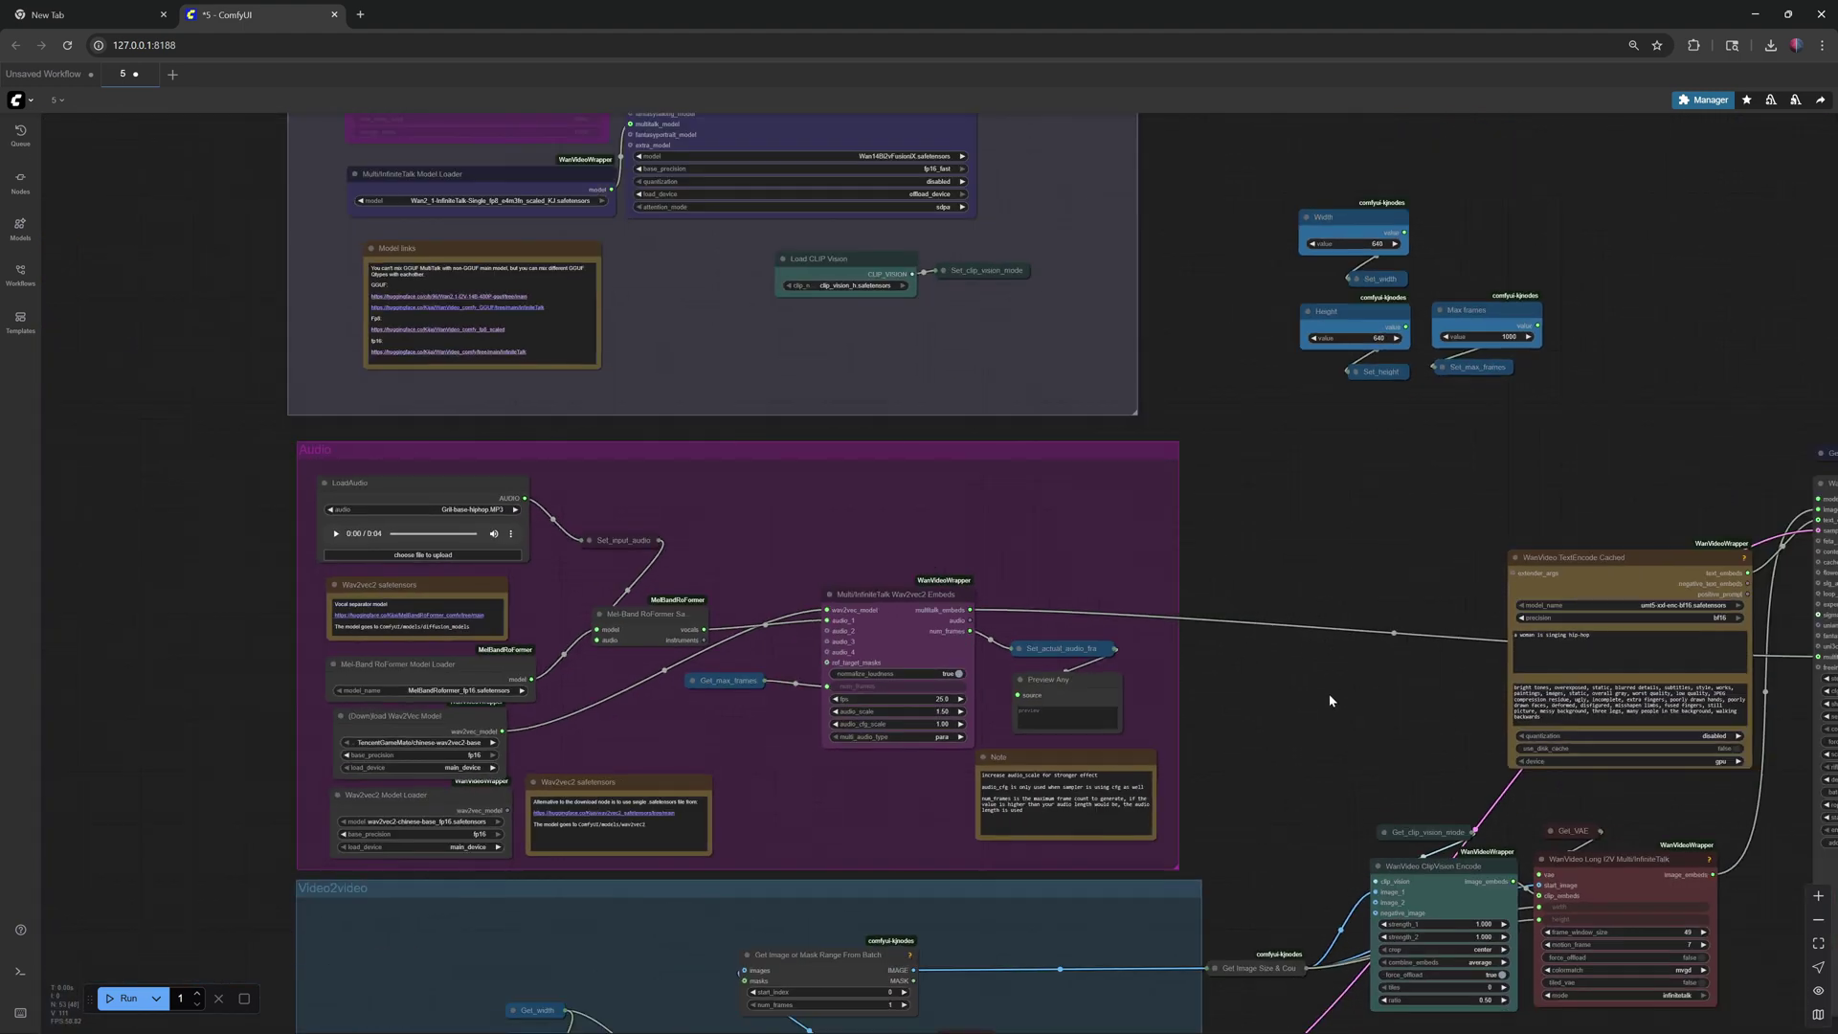
drag(1300, 526, 1495, 824)
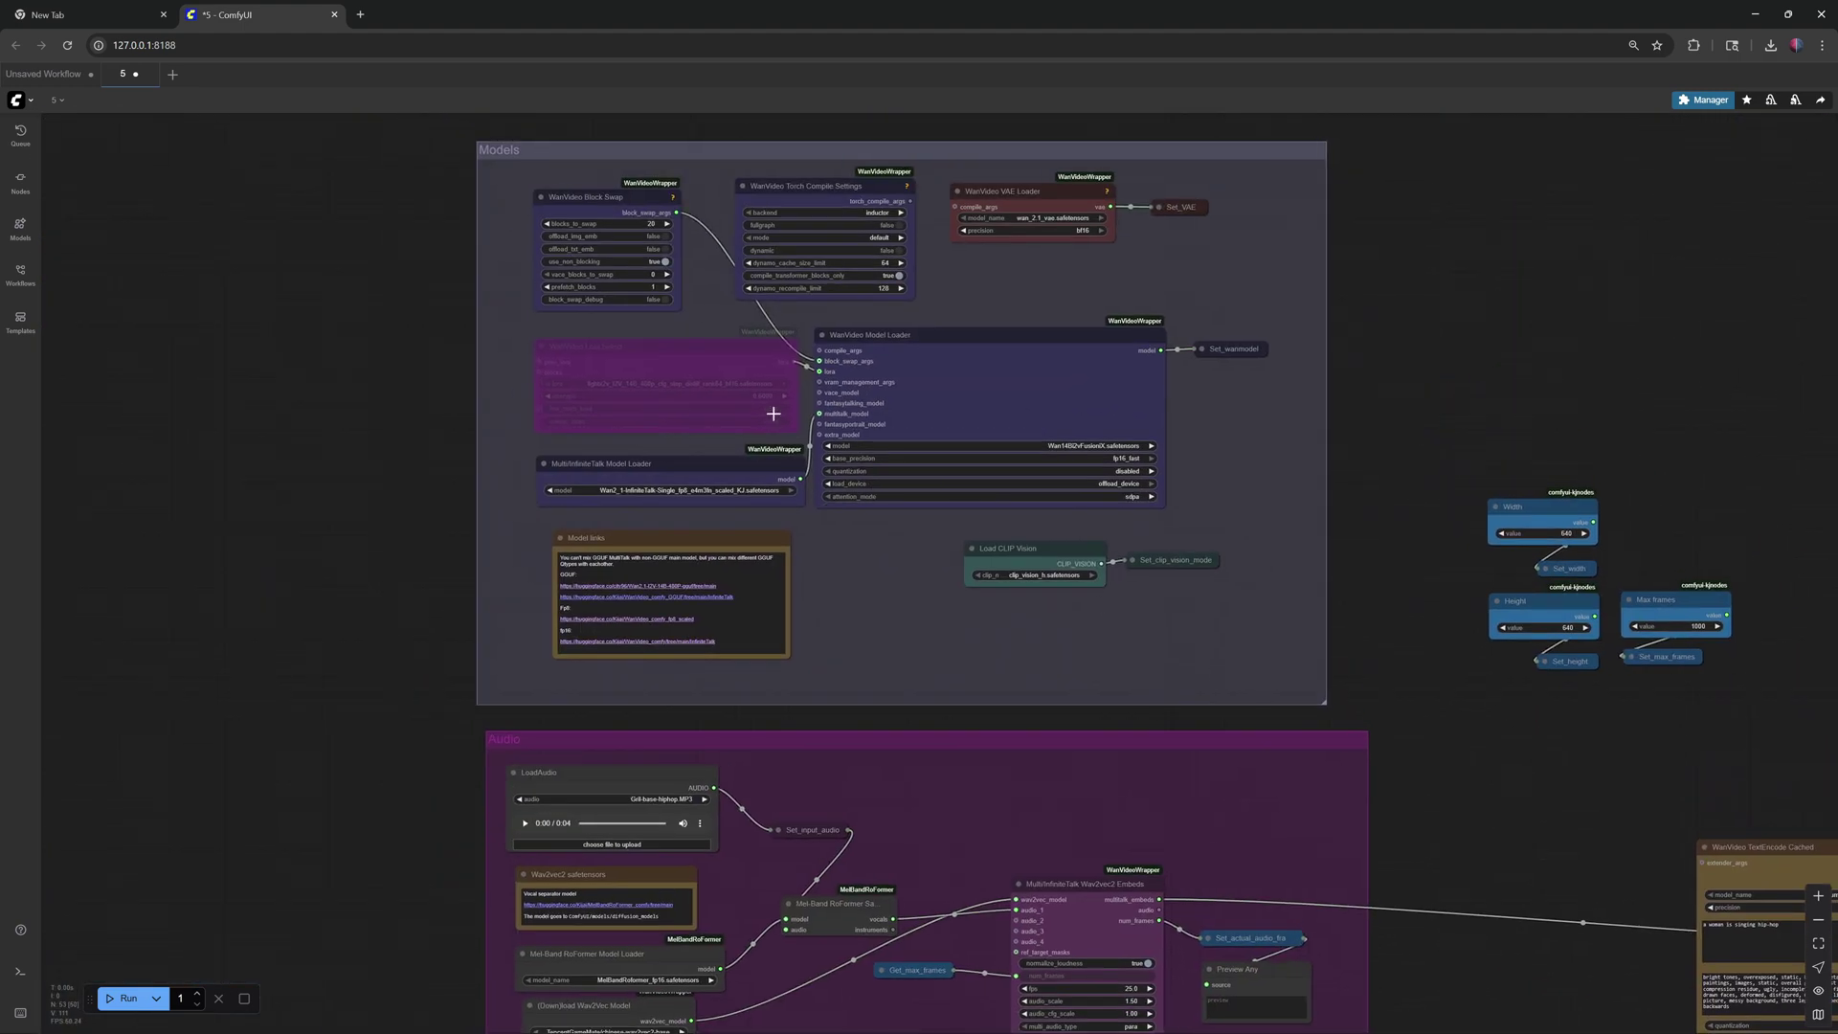
click(732, 348)
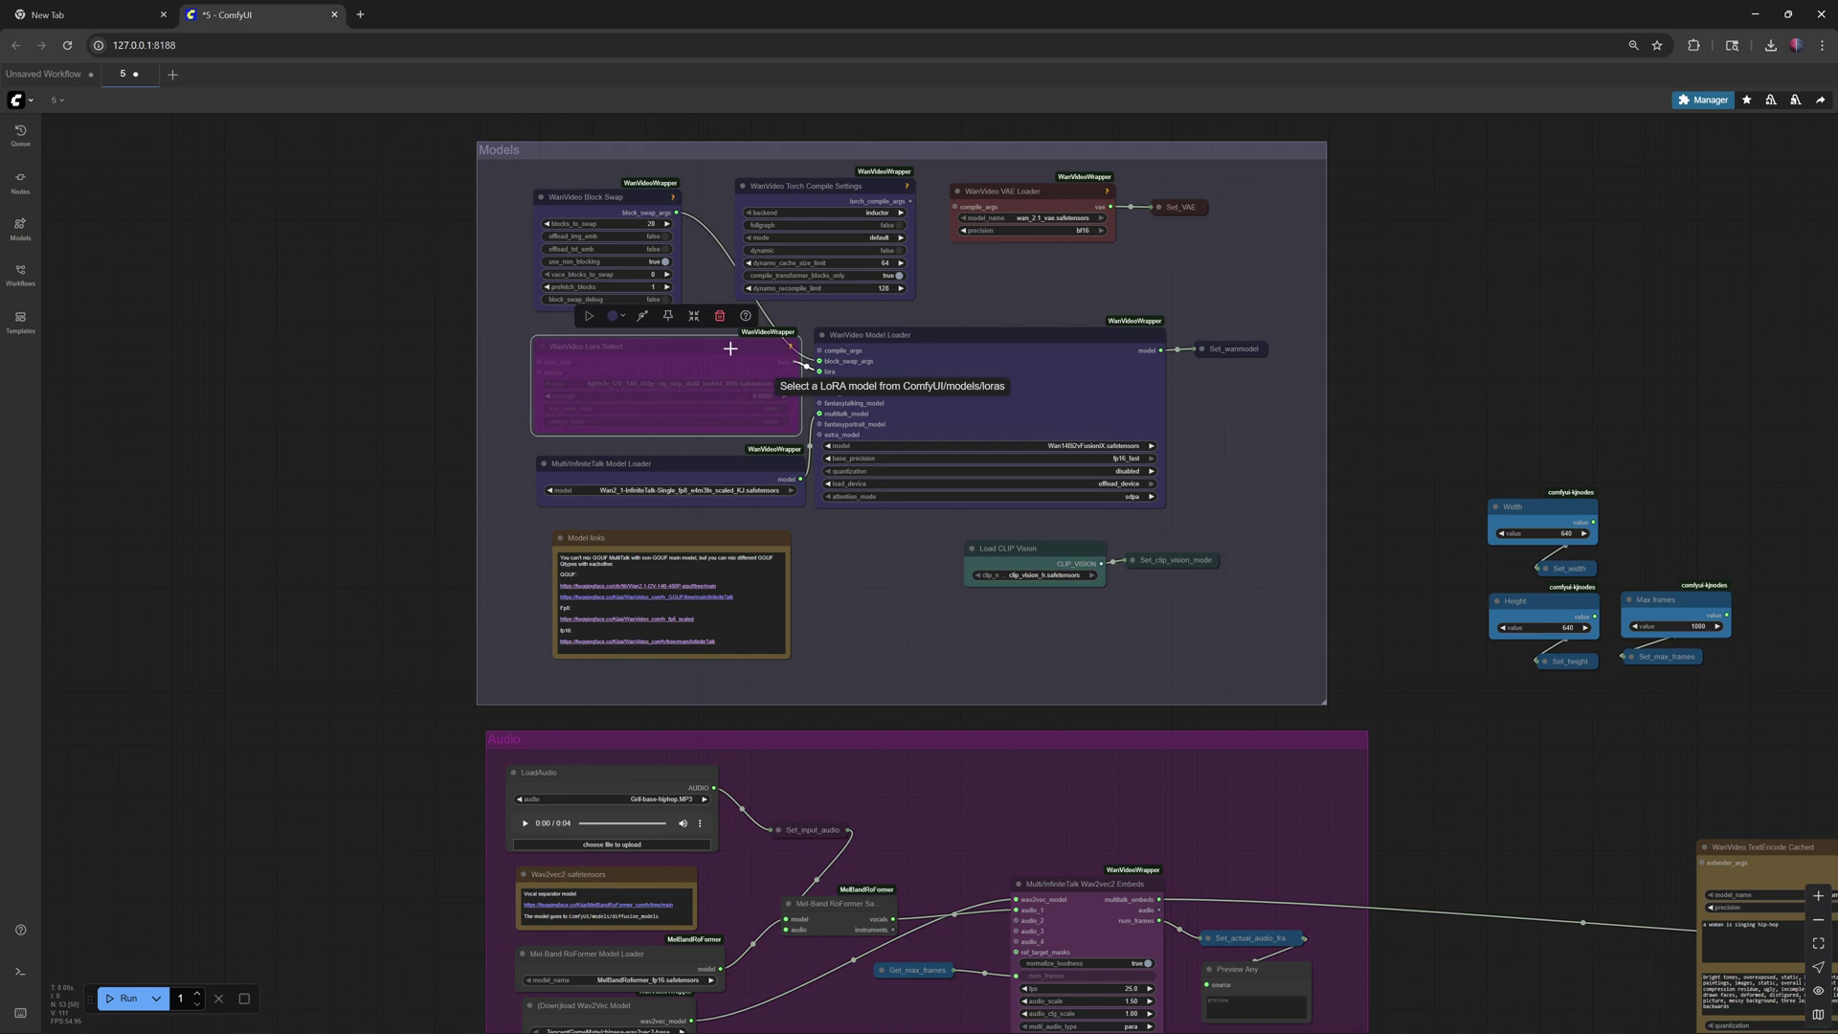
key(ctrl+b)
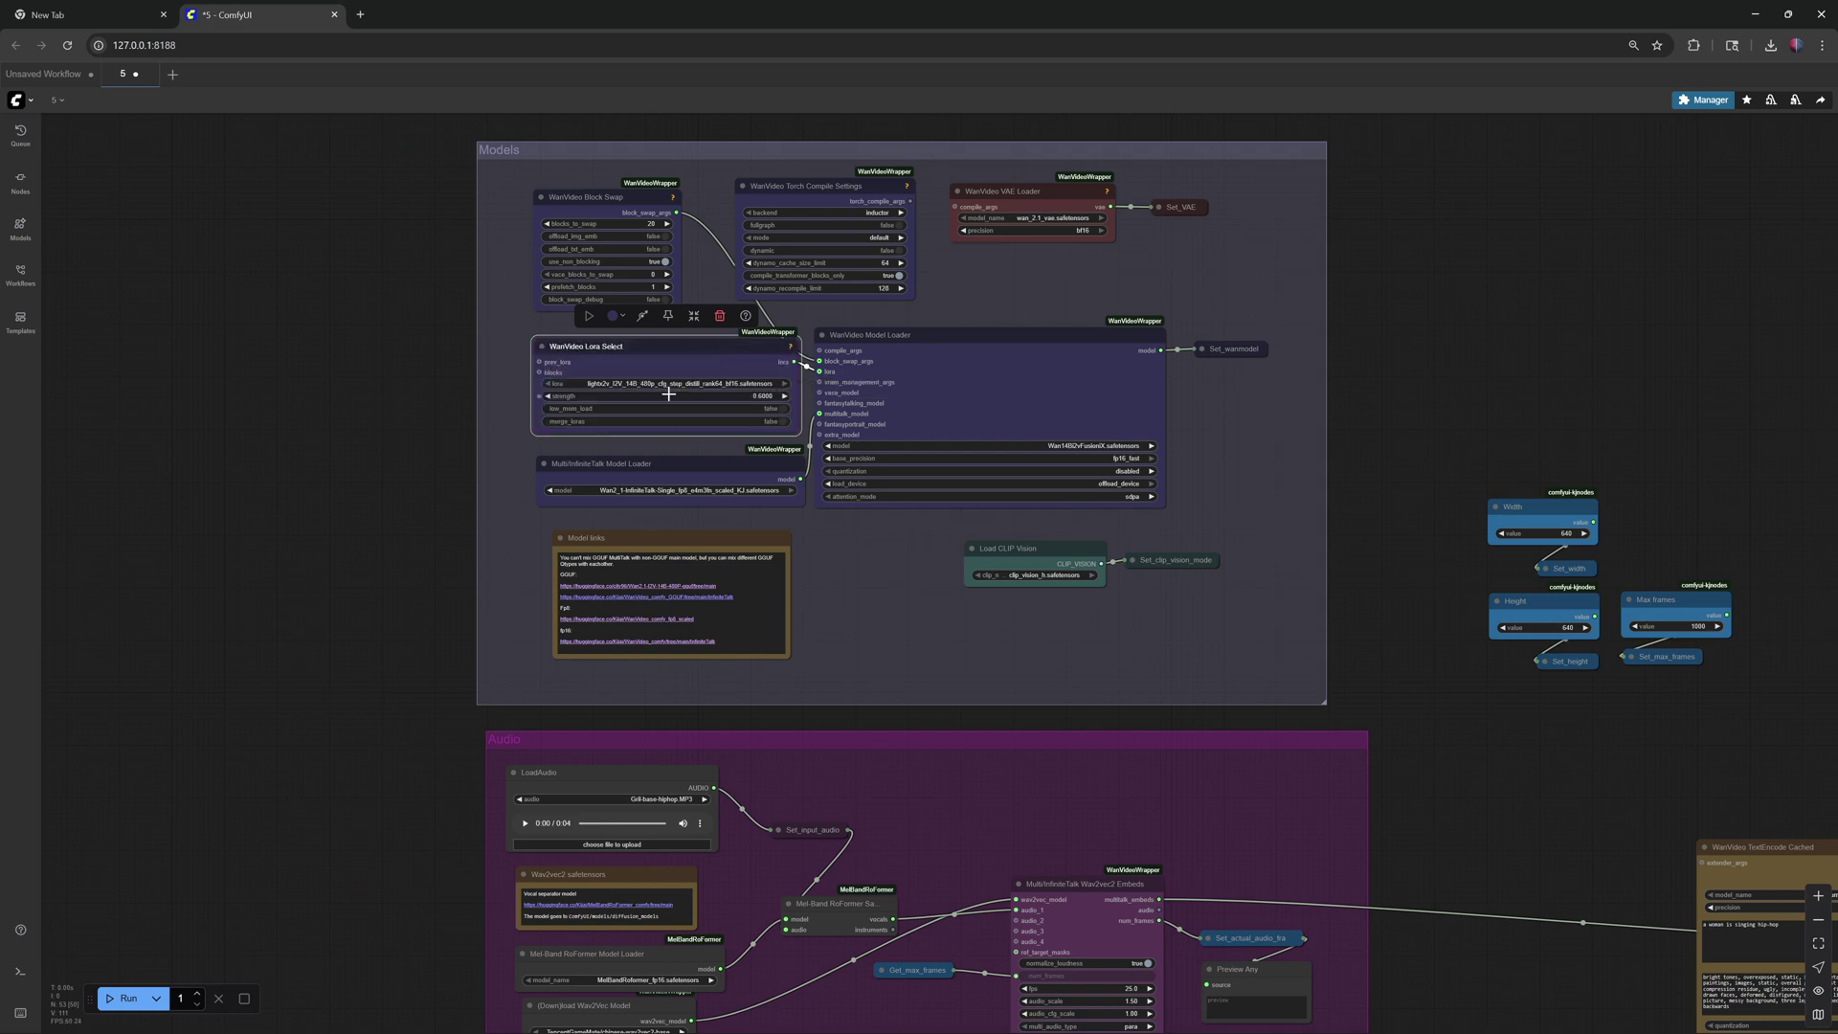
scroll(668, 394, up, 6)
scroll(668, 394, up, 6)
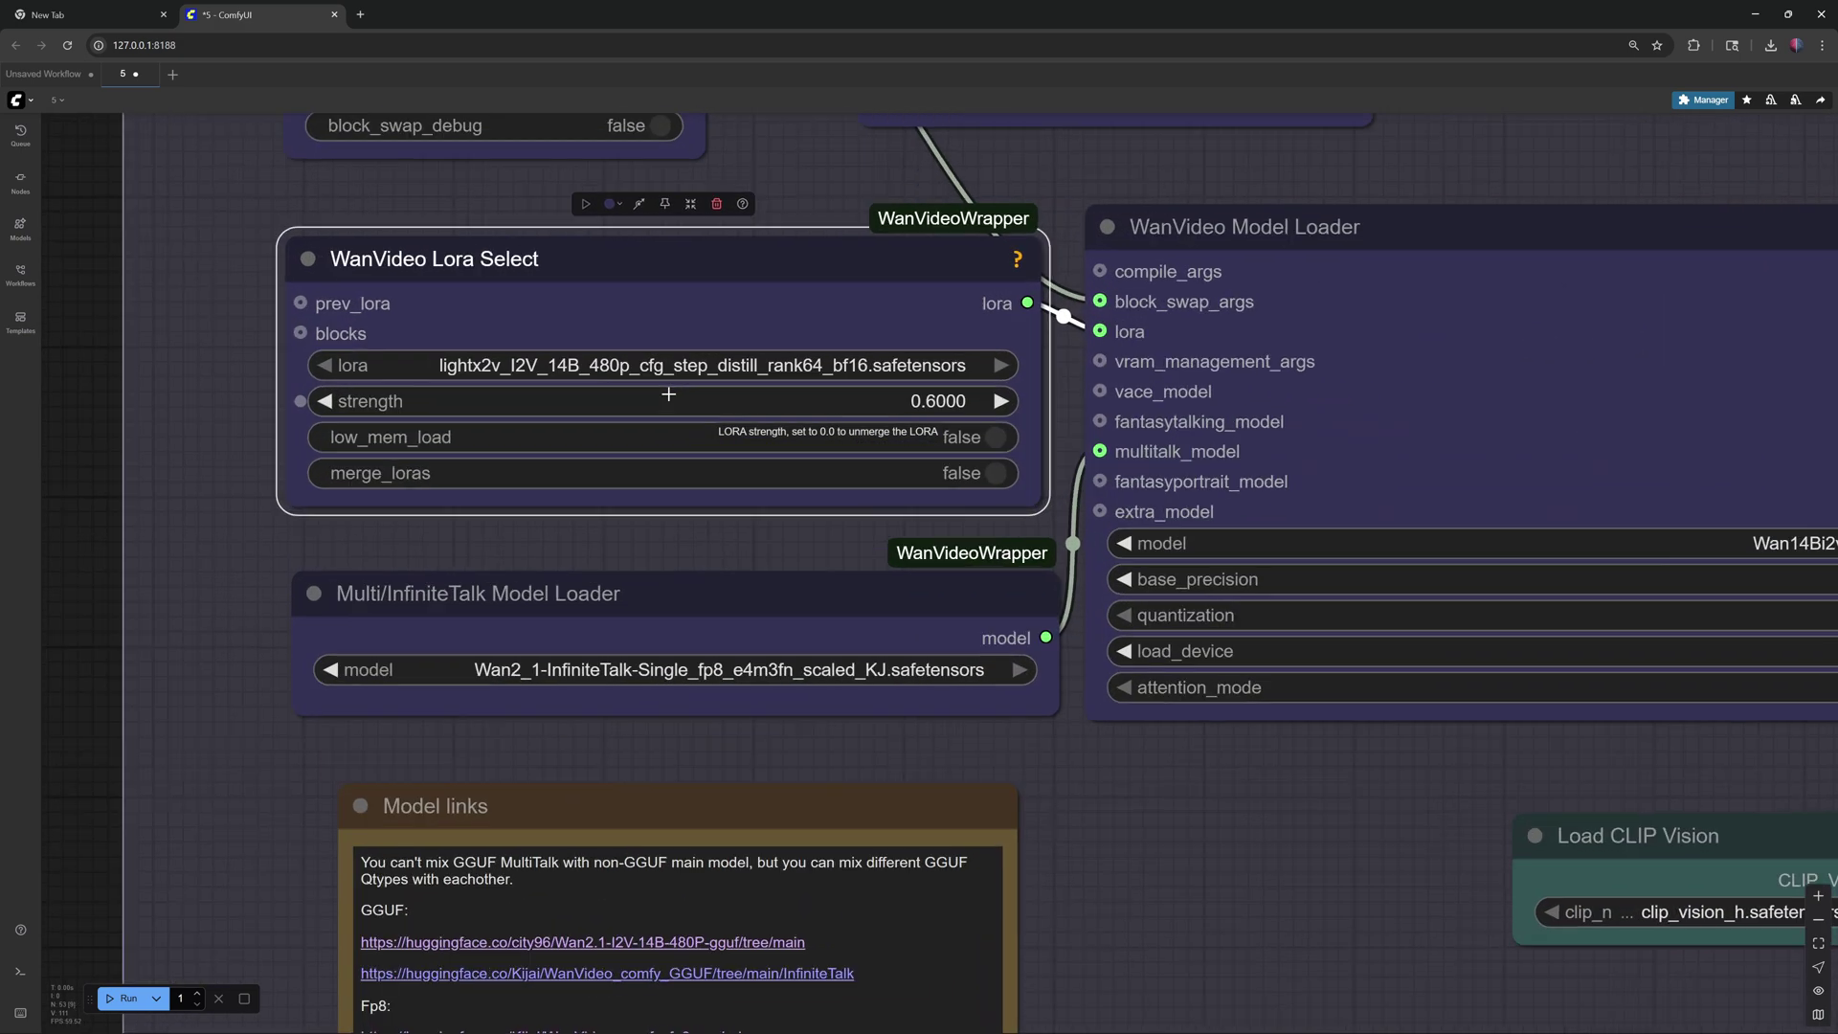